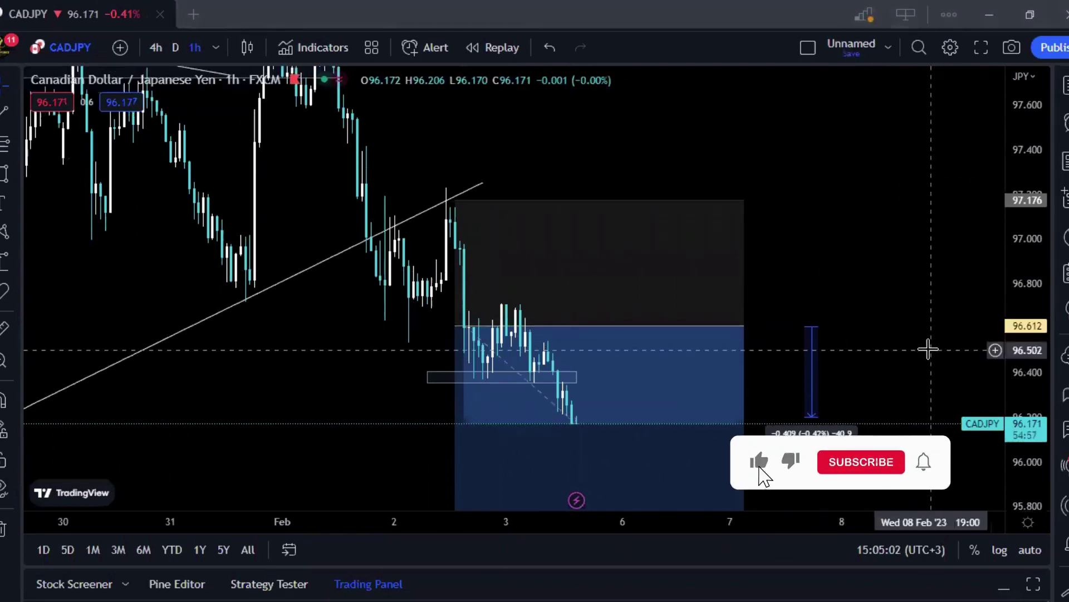
- Pan the CADJPY chart to show empty space below the price action
left_click_drag(926, 349, 897, 292)
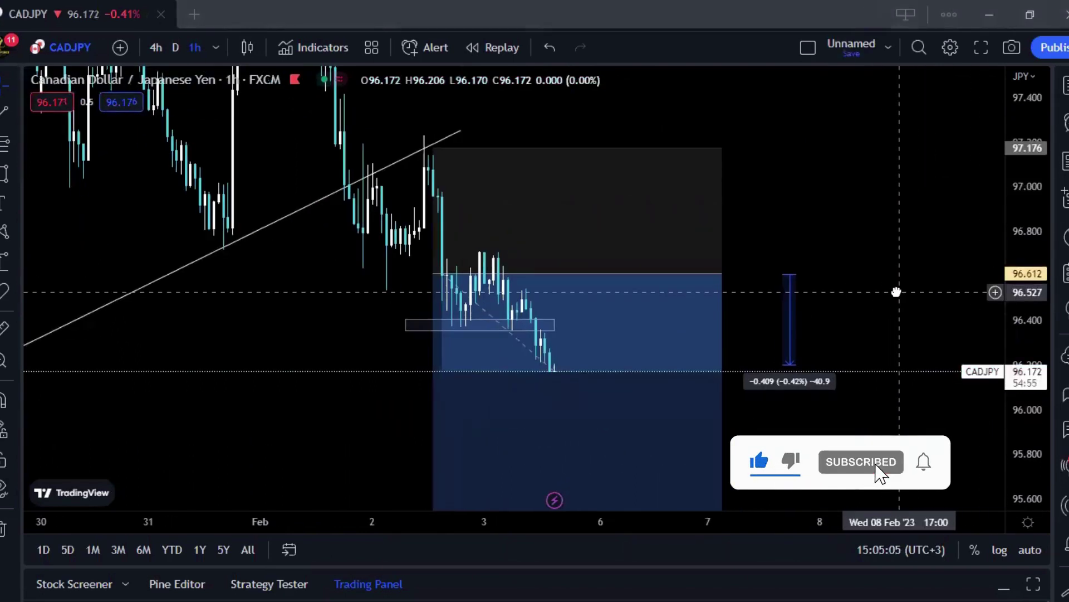
left_click_drag(844, 323, 632, 230)
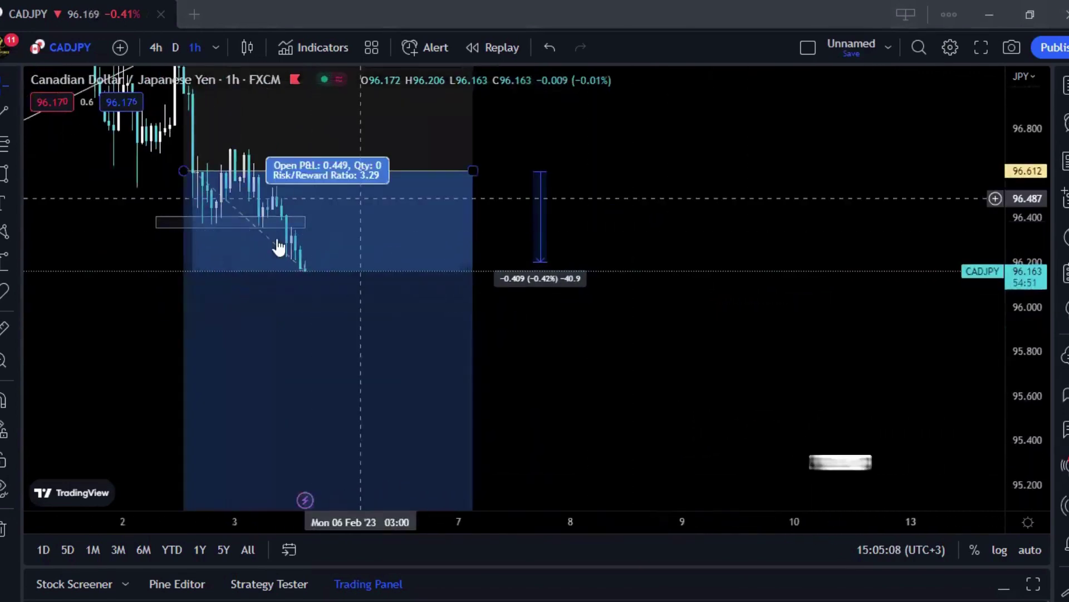
left_click_drag(687, 365, 549, 282)
left_click_drag(645, 314, 536, 13)
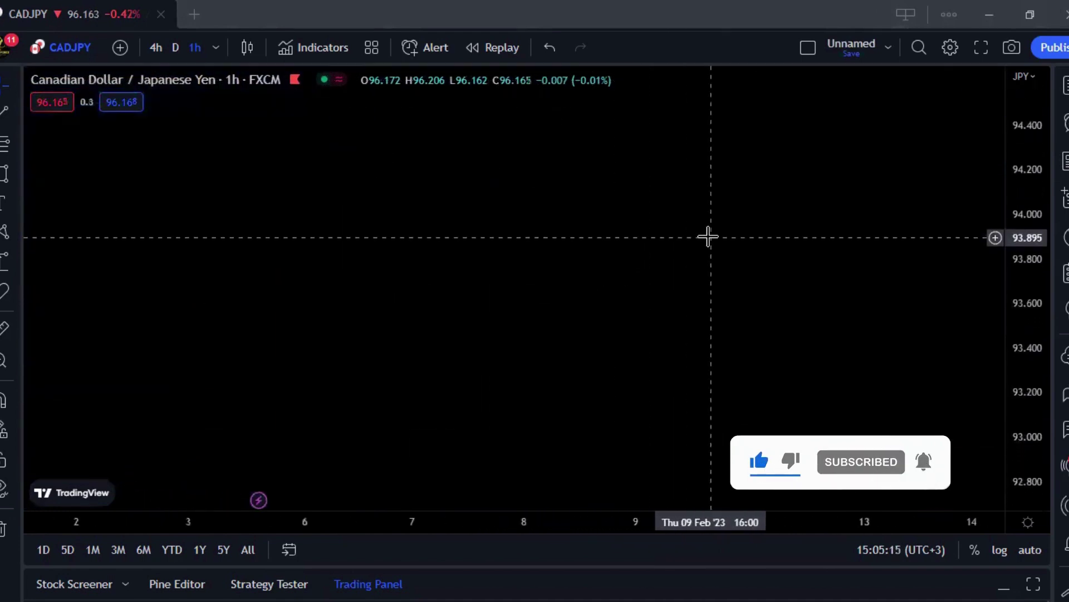
left_click_drag(315, 298, 659, 289)
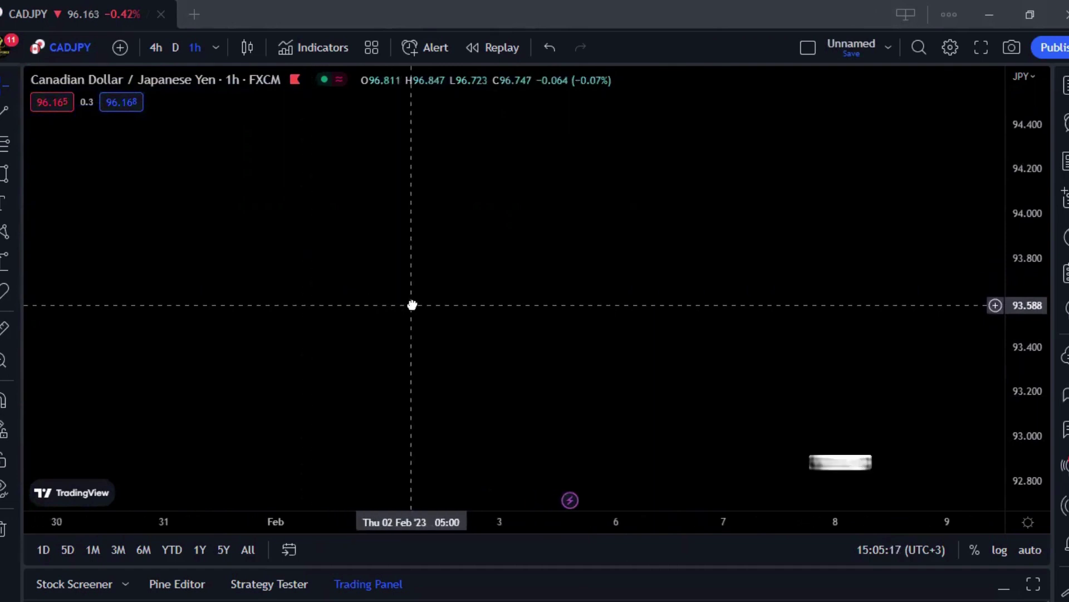
- Place a text note in the empty area reading LEVERAGE, removing a stray first attempt
left_click(3, 203)
left_click(430, 211)
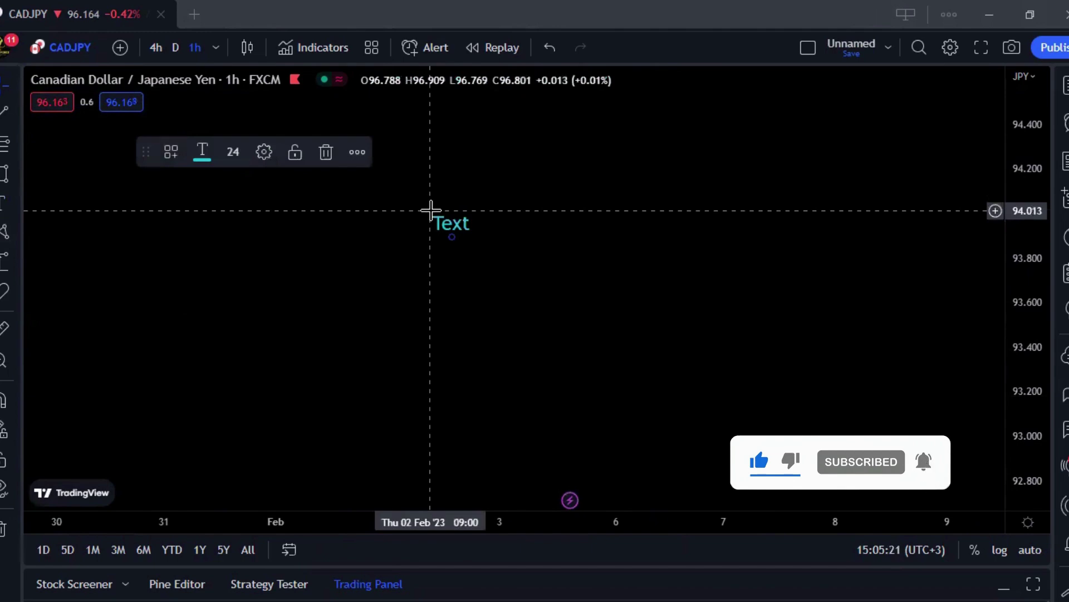
type("LEVEE")
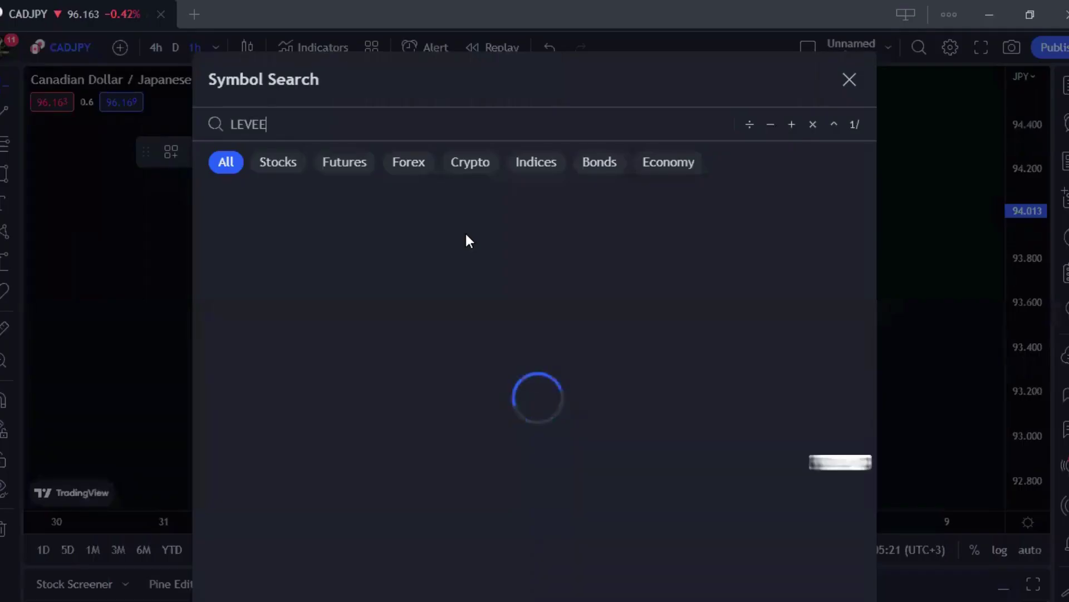
left_click(848, 84)
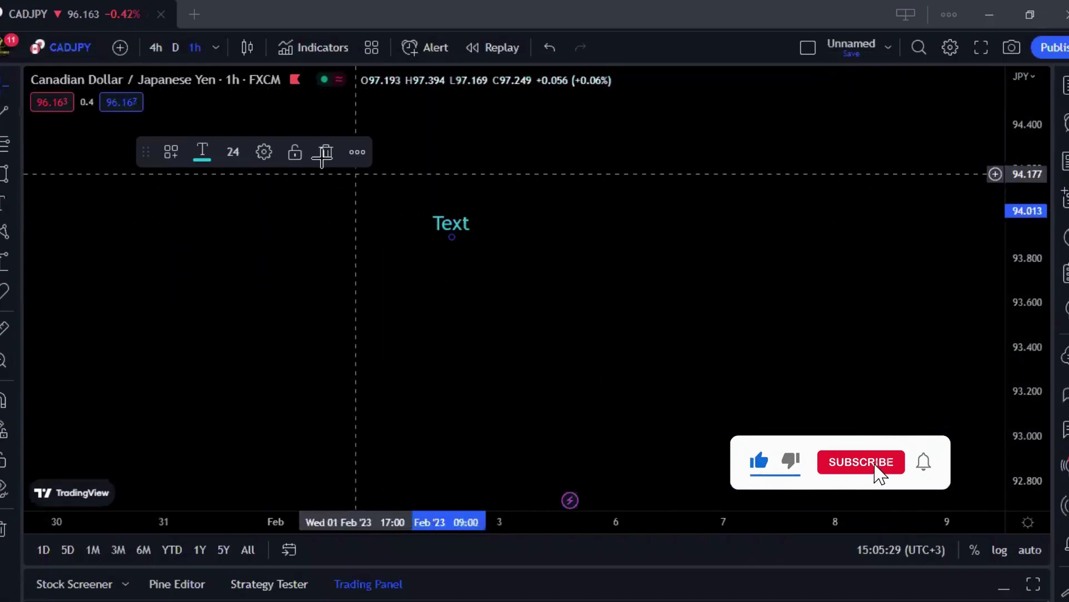
left_click(325, 150)
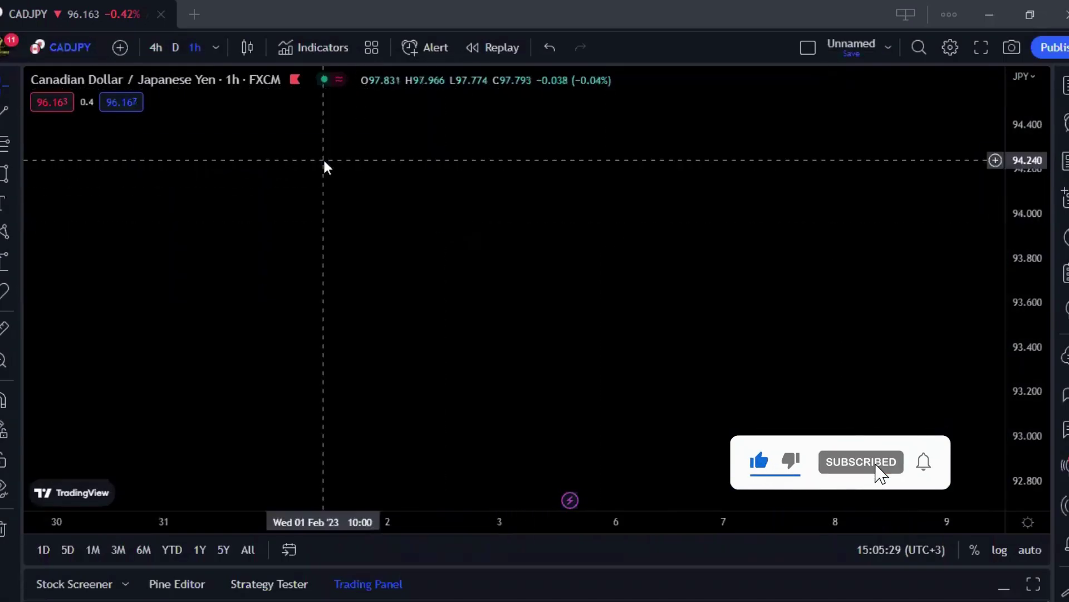
left_click(2, 204)
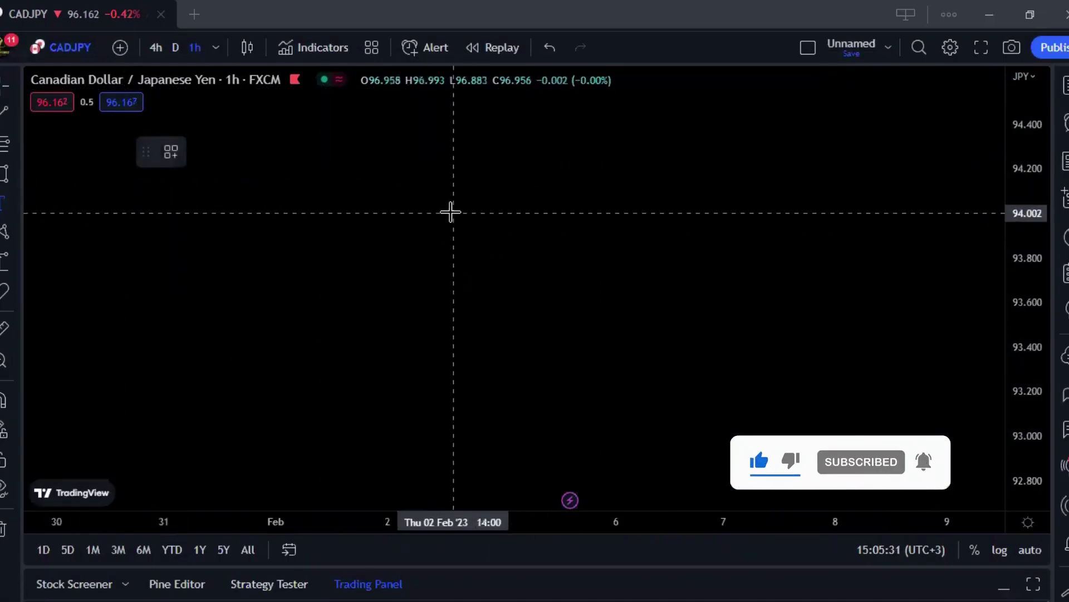
left_click(451, 210)
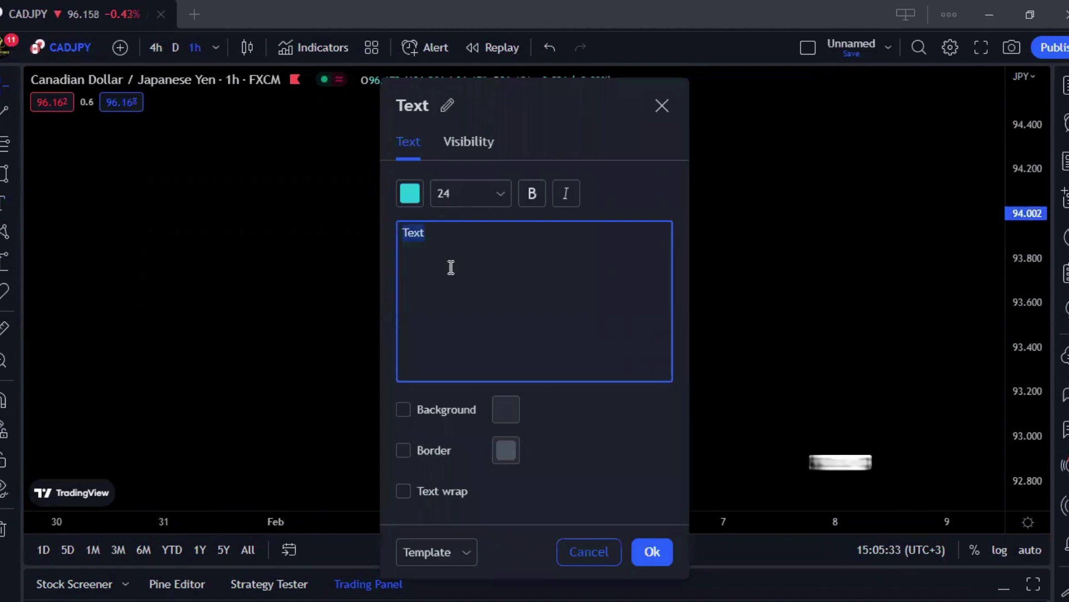
key("BackSpace")
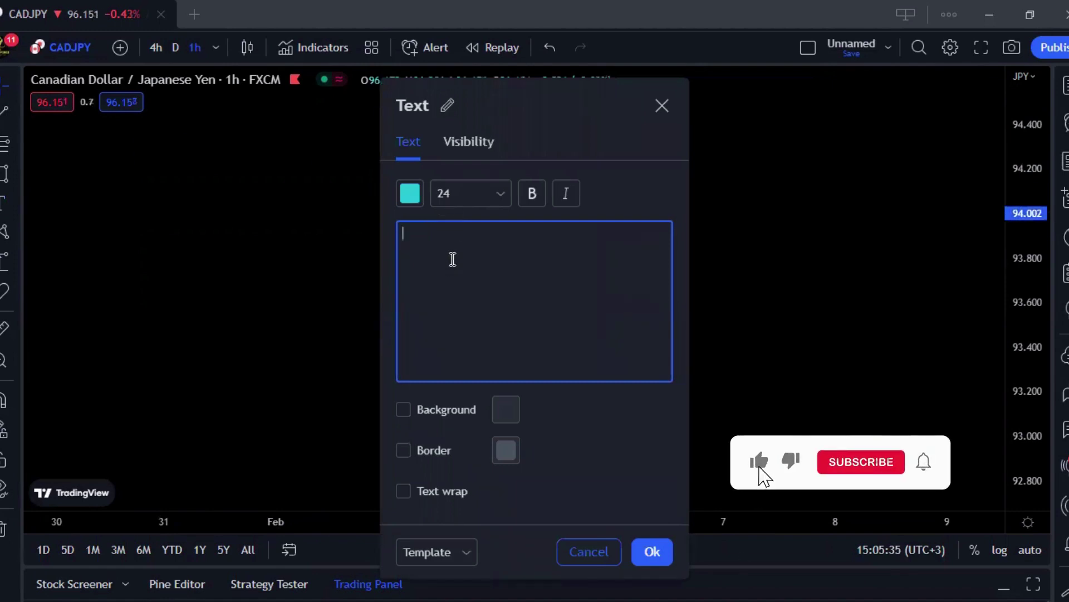
type("LEVERAGE")
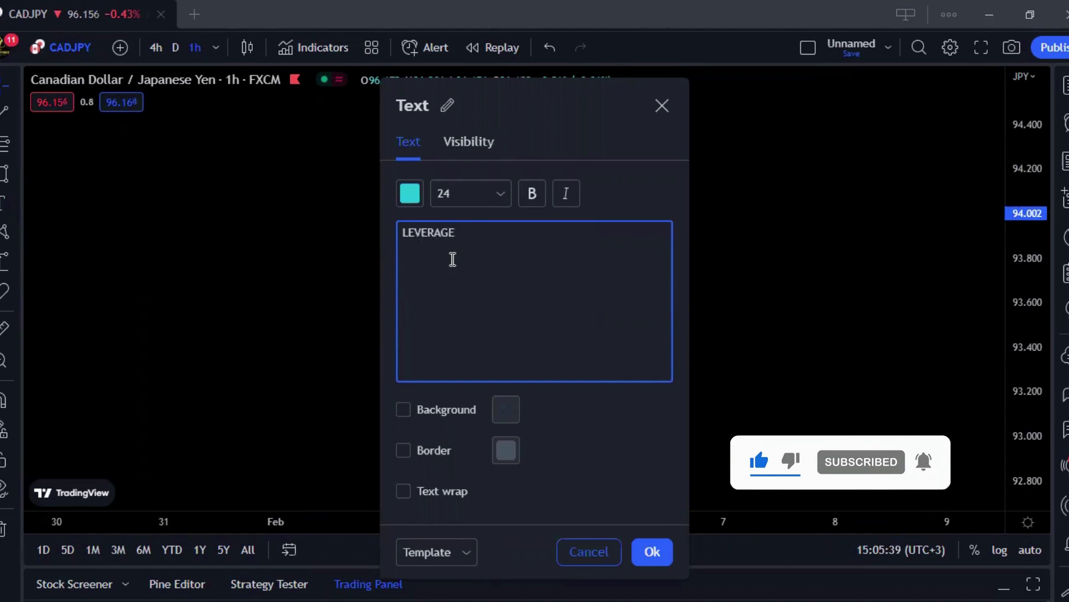
- Confirm the LEVERAGE heading and move it up and to the right
left_click(651, 551)
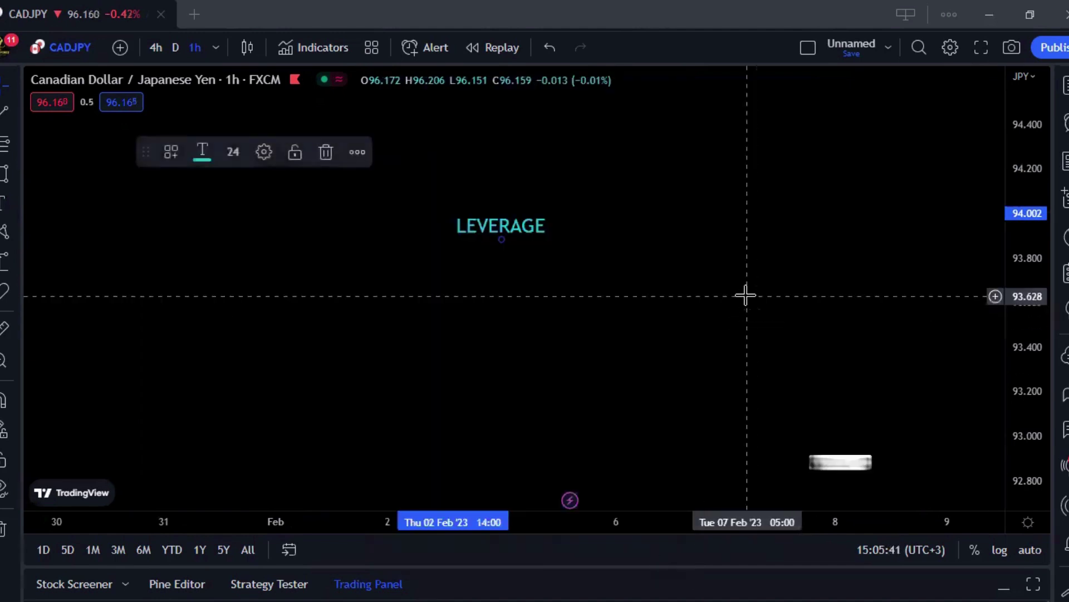
left_click_drag(502, 239, 530, 197)
left_click(646, 311)
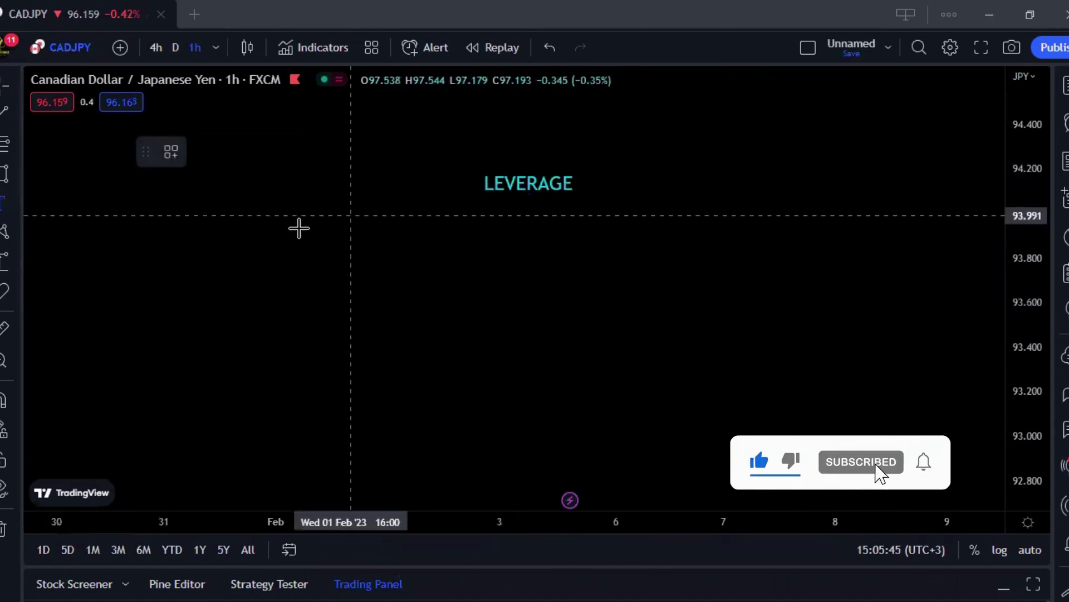
- Add a text note below it reading 'The Buying Power That A Broker Gives You'
left_click(292, 228)
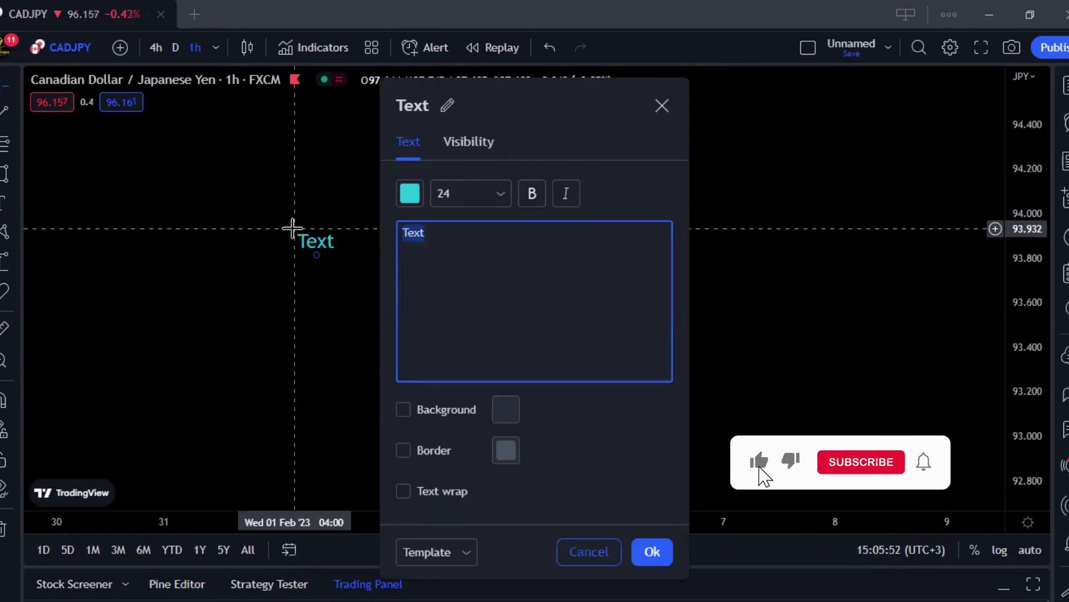
key("BackSpace")
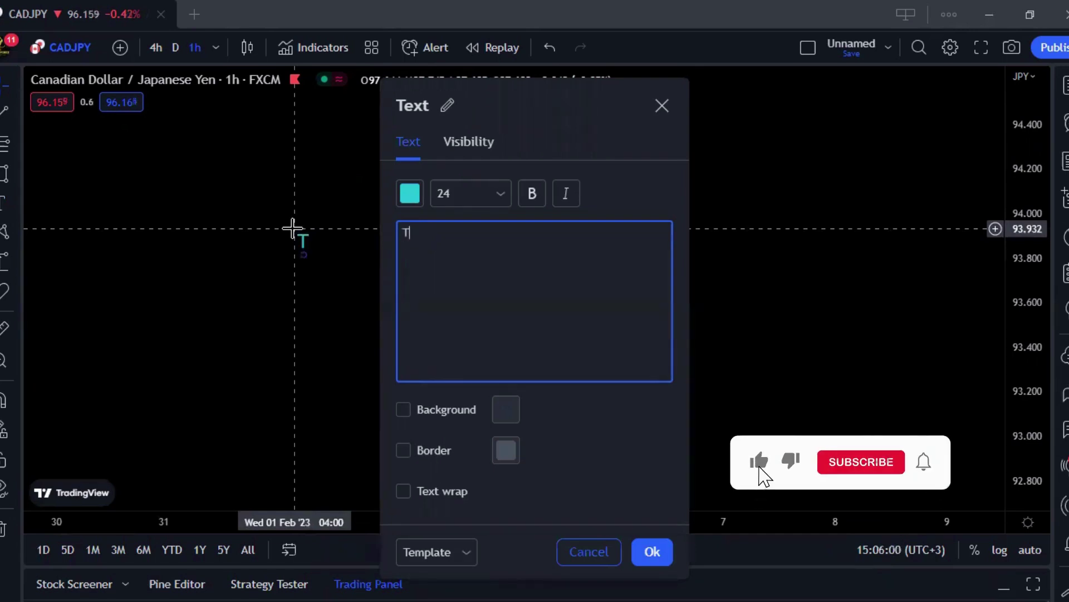
type("The")
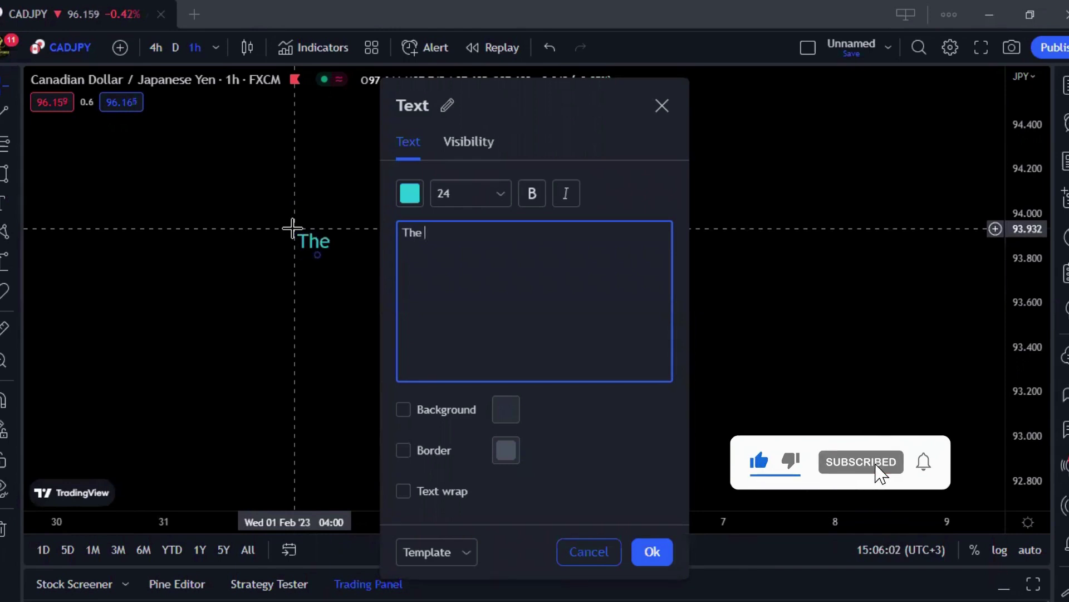
type(" Buying Power T")
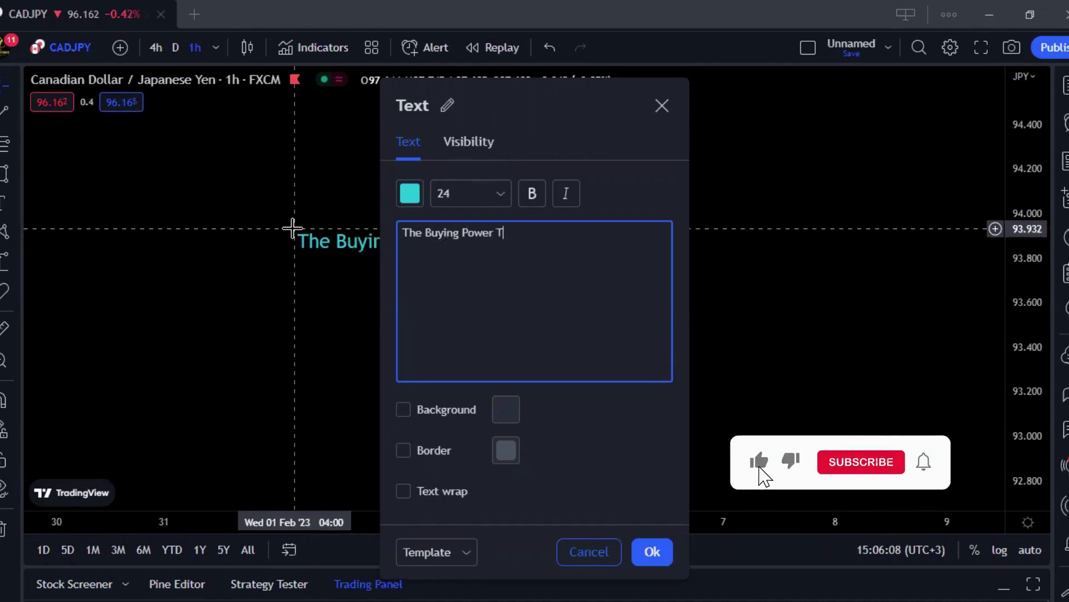
key("BackSpace")
key("BackSpace")
key("BackSpace")
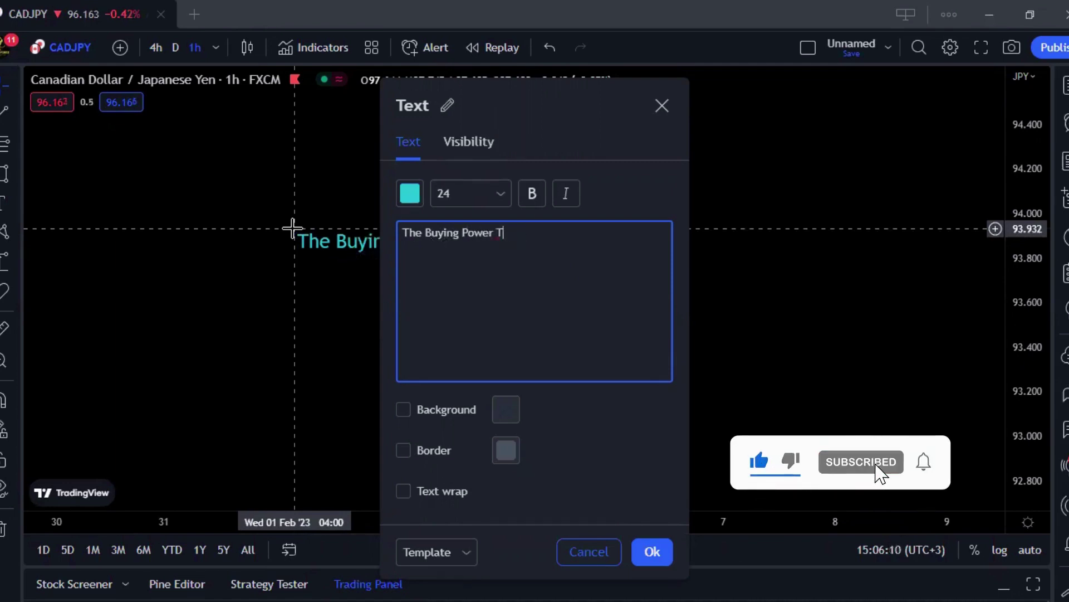
type("hat A B")
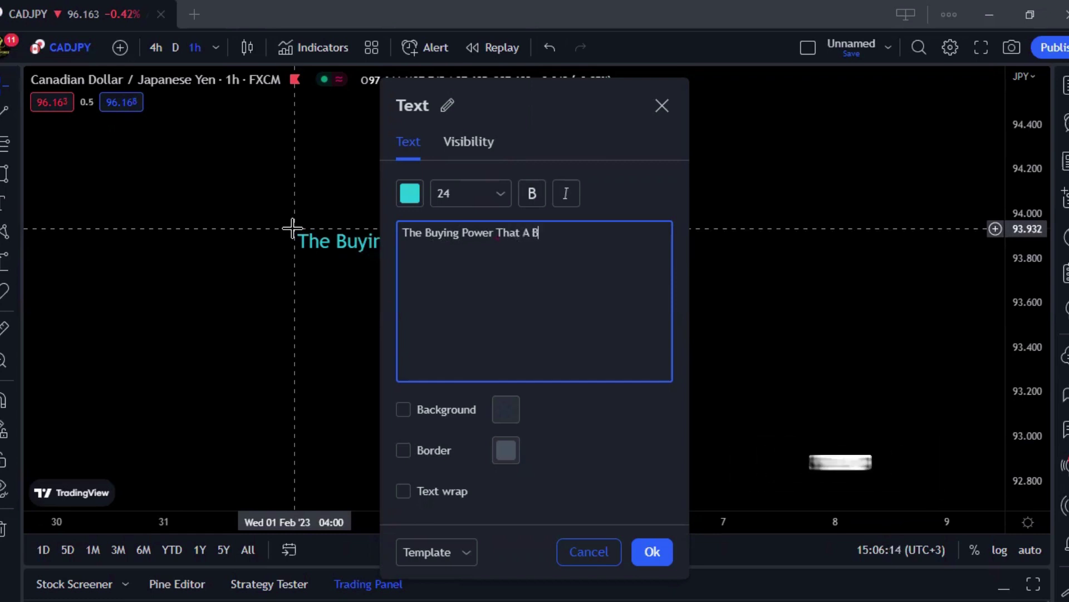
type("roker")
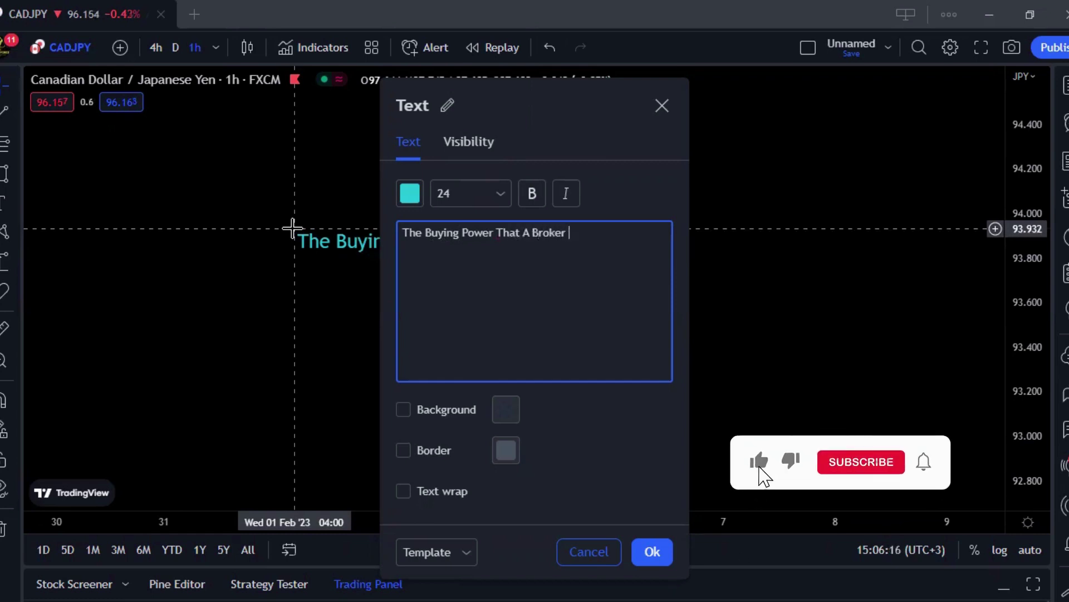
type(" Gives You")
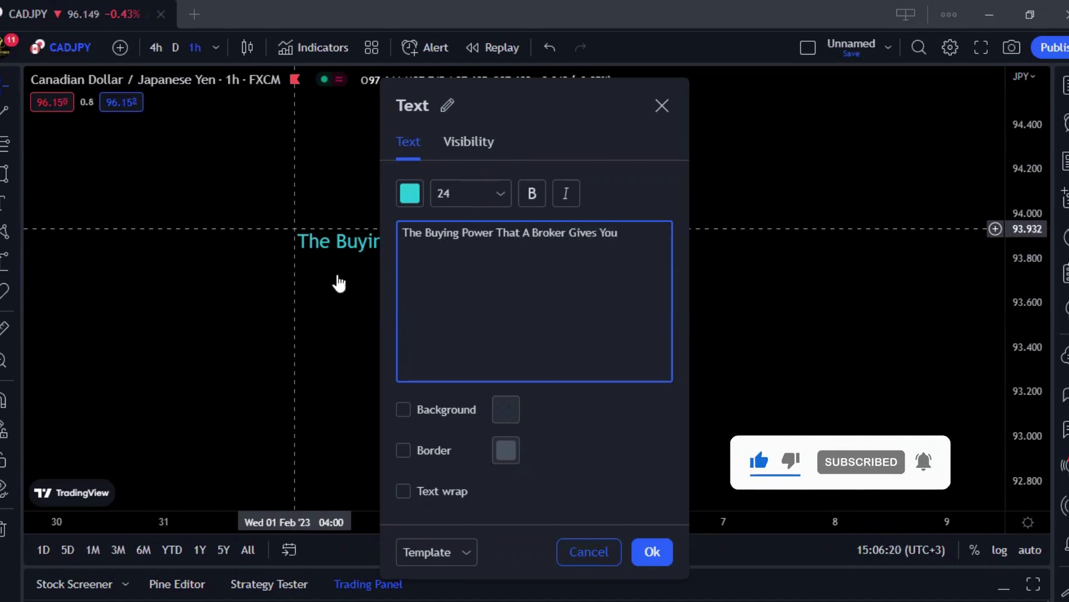
- Confirm the buying-power line and center LEVERAGE above it
left_click(650, 552)
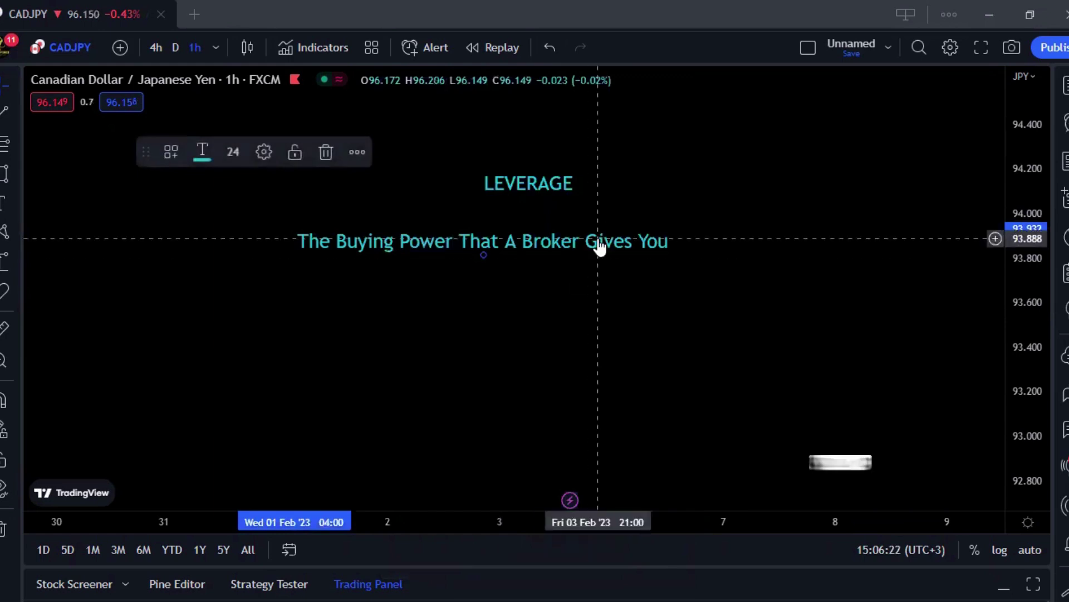
left_click_drag(600, 246, 694, 236)
left_click_drag(553, 187, 471, 192)
left_click(583, 183)
- Make room below the notes and add a text note reading '1:3 - 1:2000'
left_click_drag(558, 173, 539, 162)
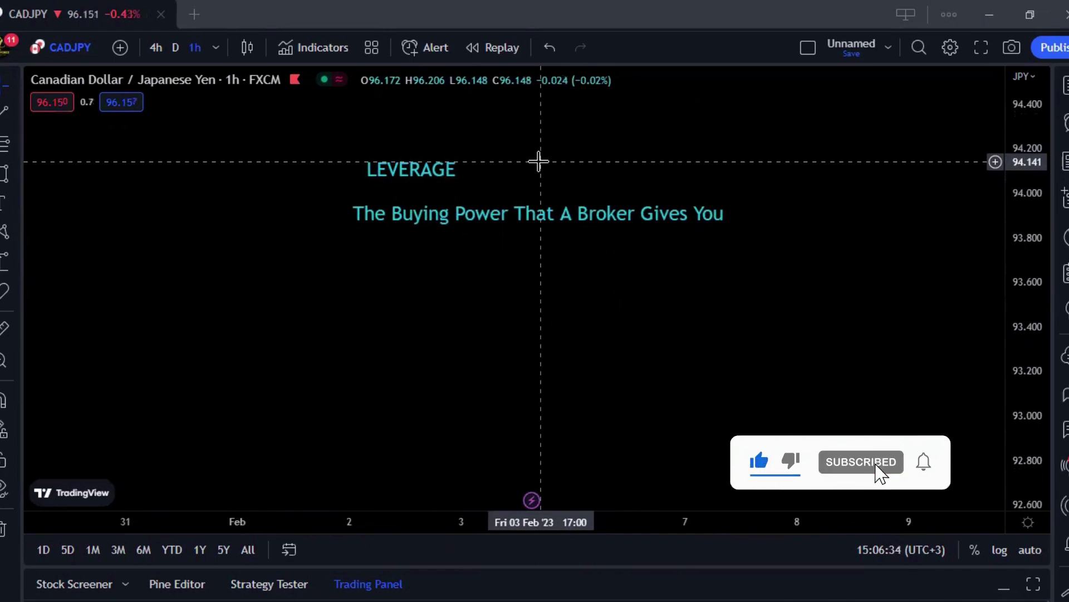
left_click_drag(508, 344, 470, 309)
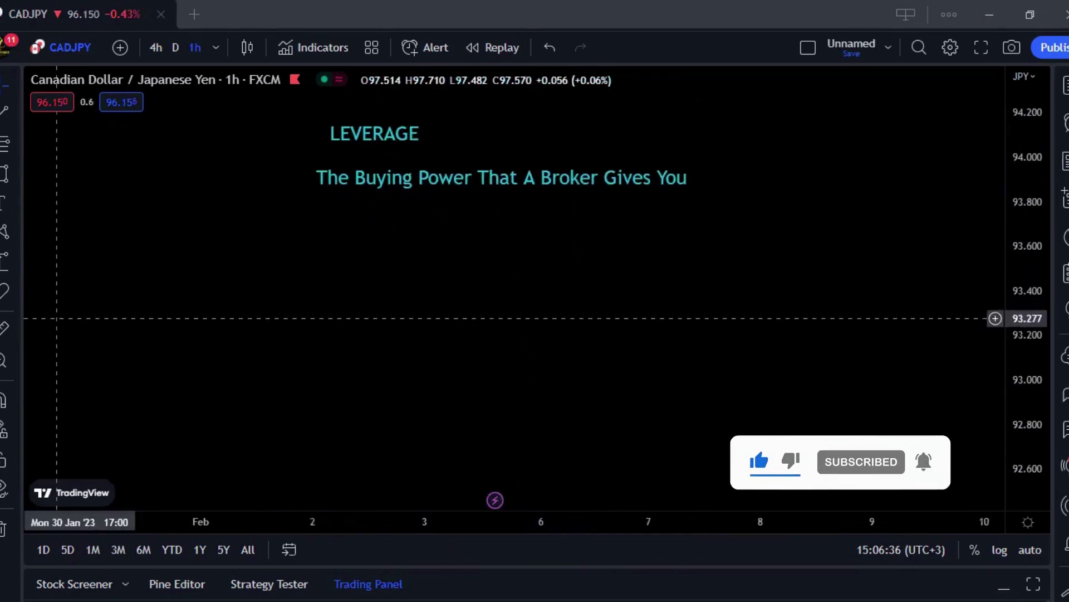
left_click(298, 244)
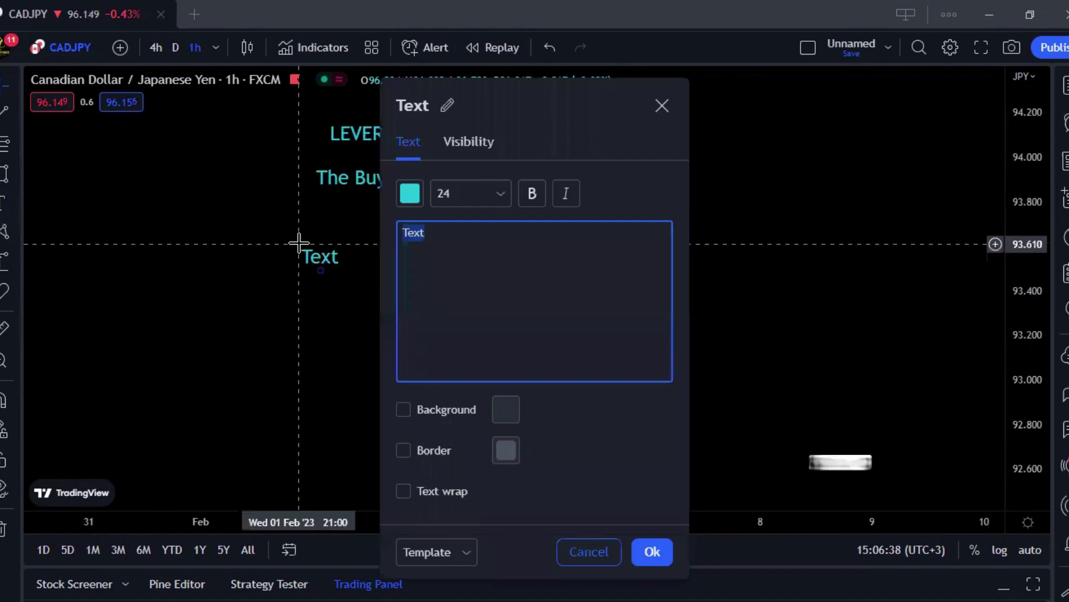
type("1")
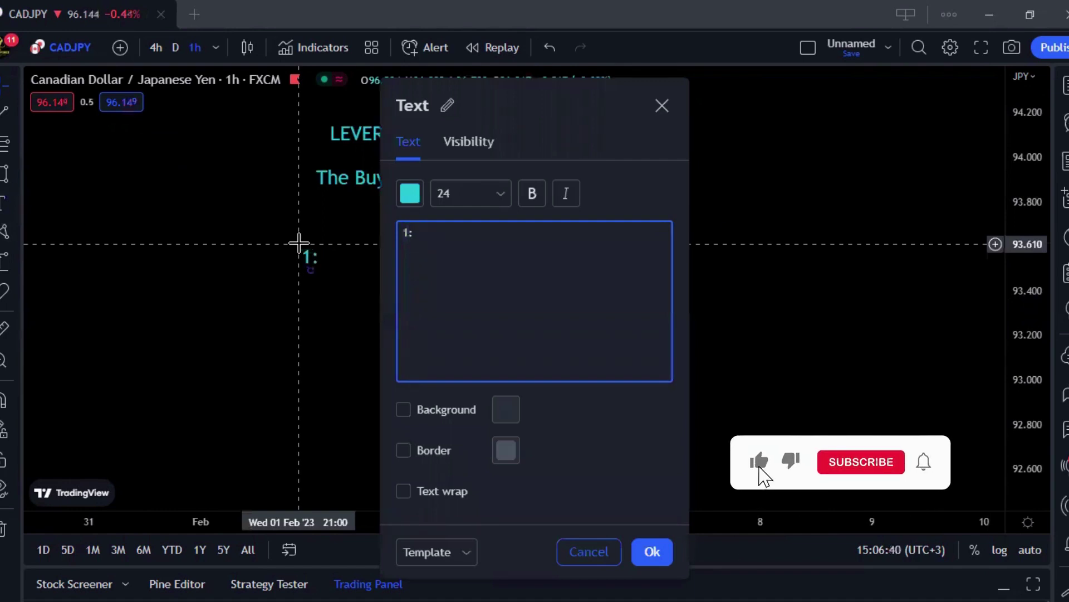
type(":3 ")
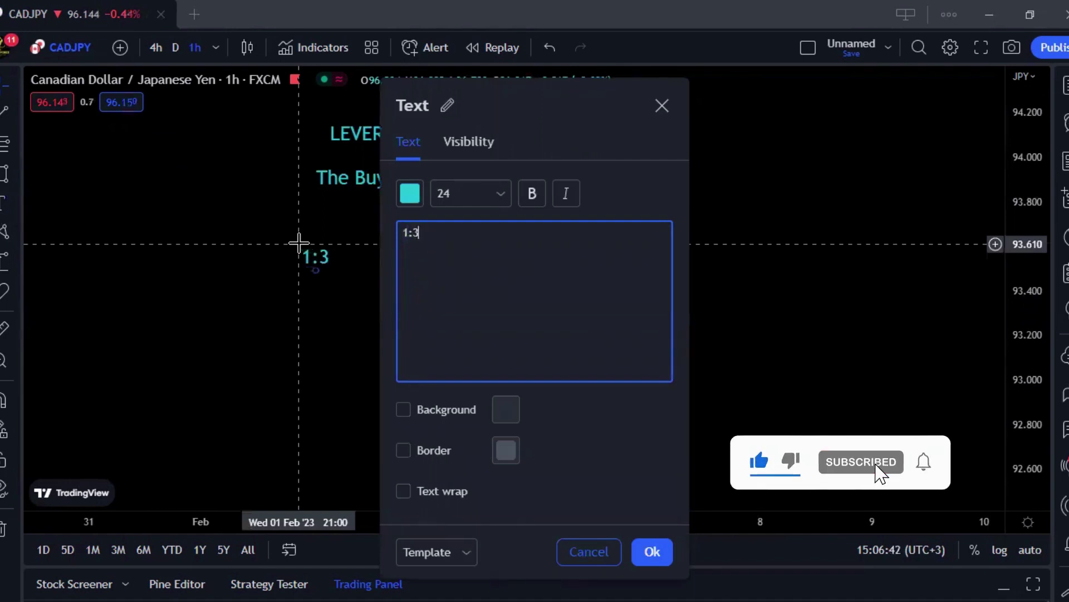
type("- 1:200")
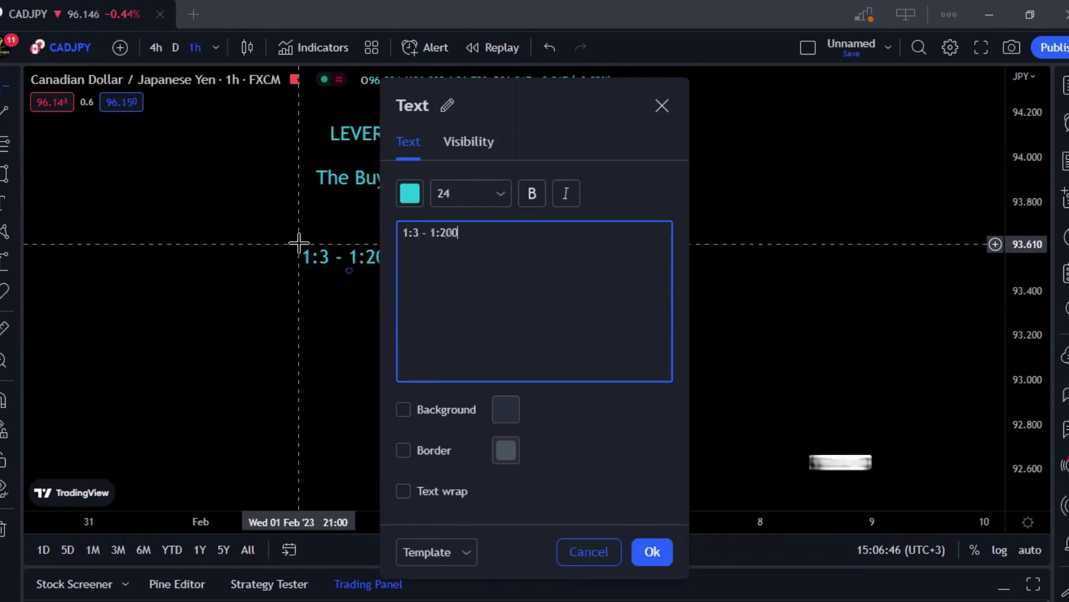
type("0")
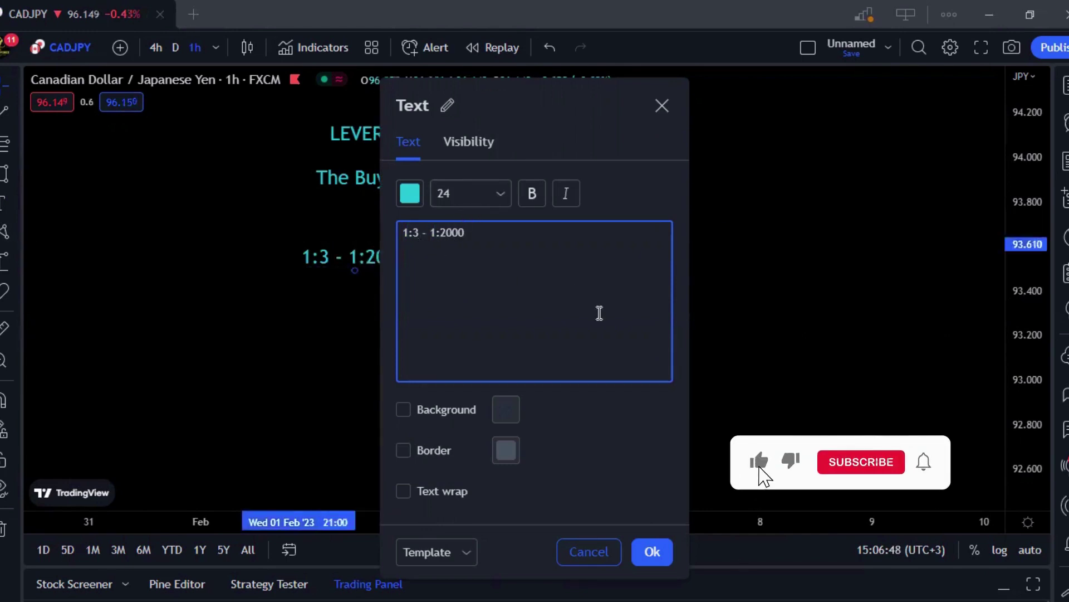
- Left-align the 1:3 - 1:2000 note under the subtitle and type a $10 note beneath it
left_click(652, 550)
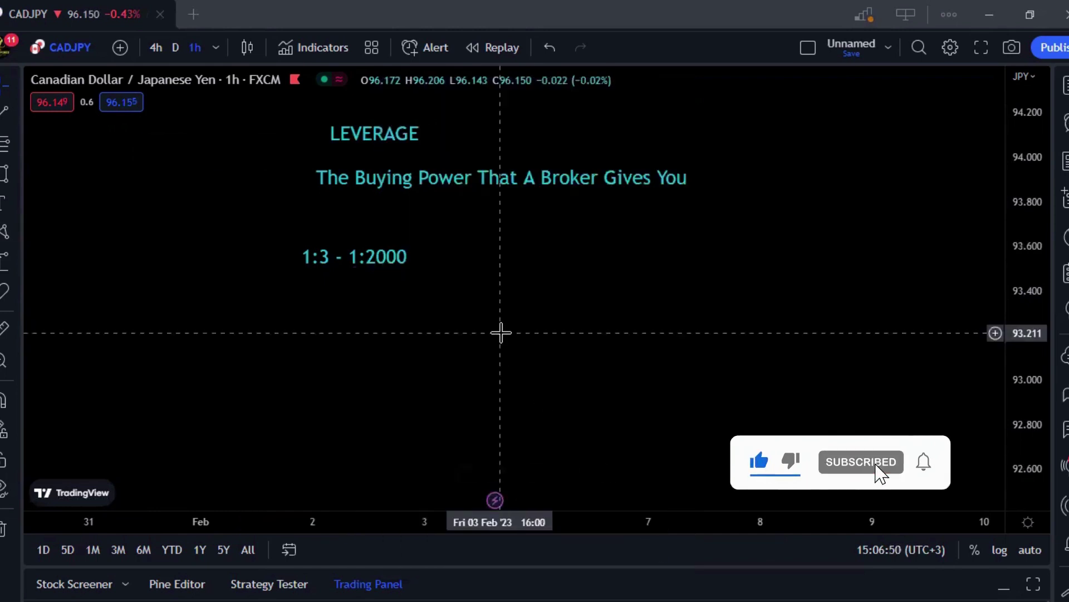
left_click_drag(397, 269, 412, 239)
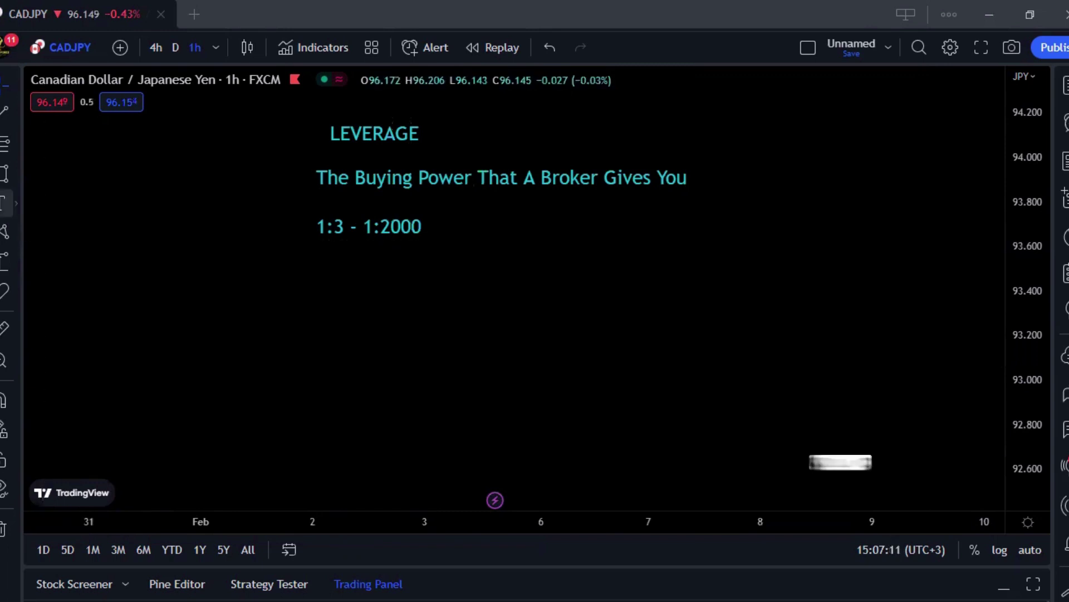
left_click(4, 203)
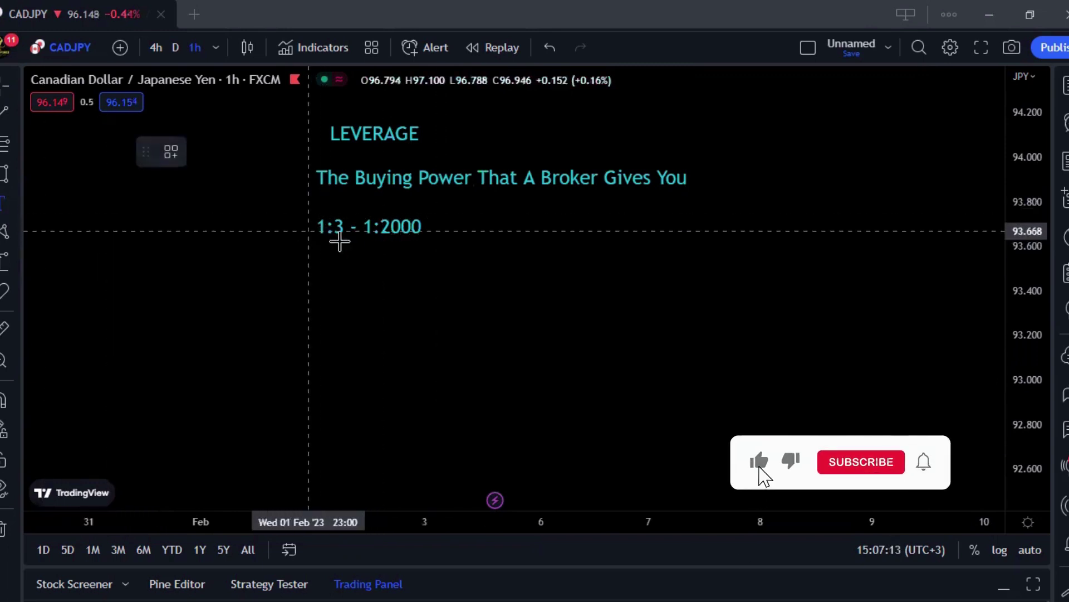
left_click(290, 297)
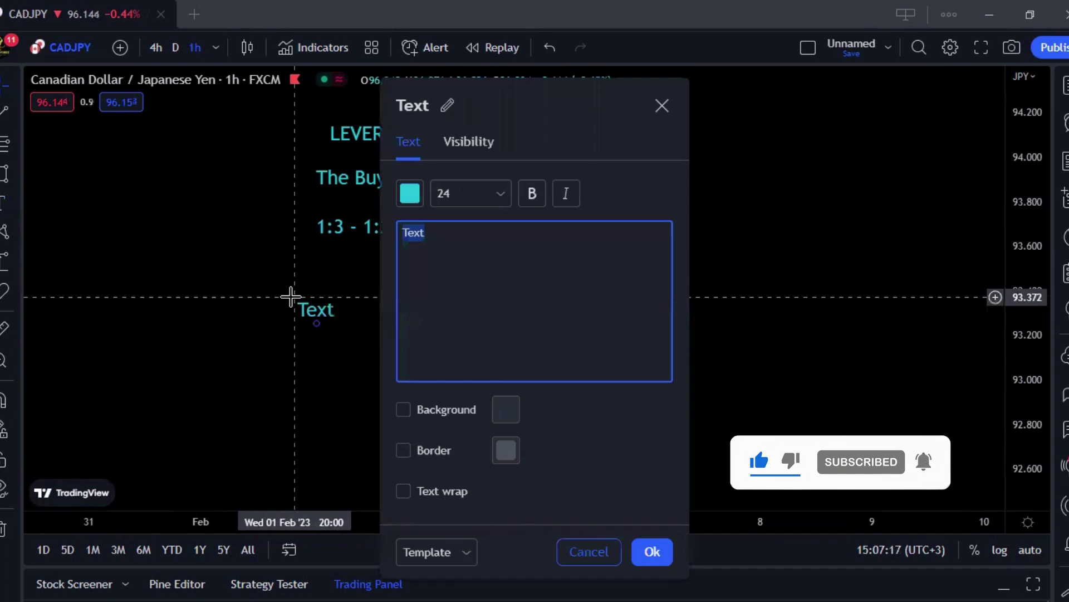
type("$10")
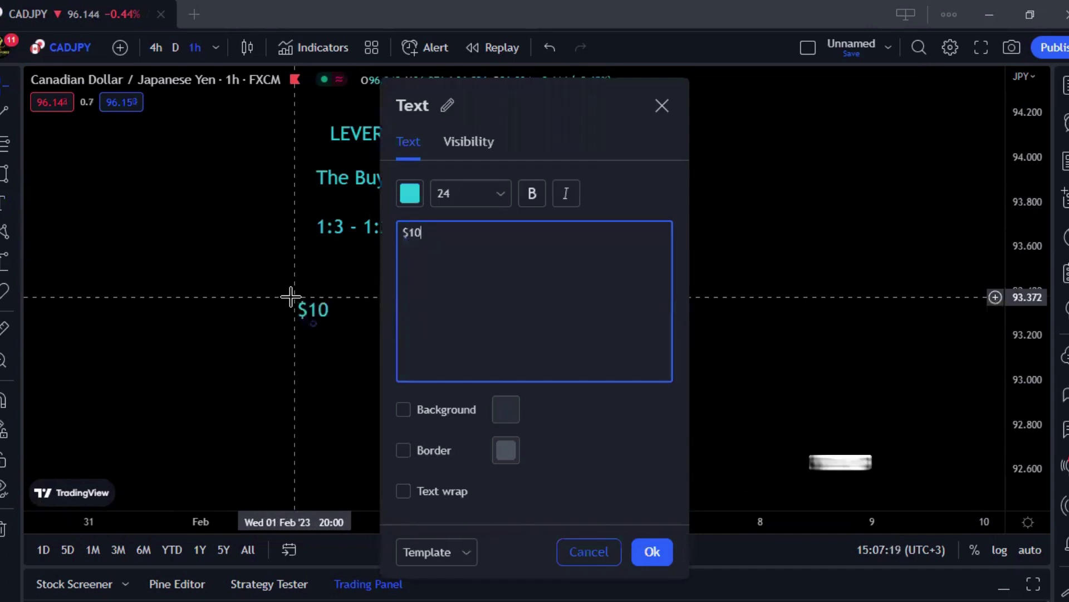
- Confirm the $10 note and move it up directly under 1:3 - 1:2000
left_click(650, 551)
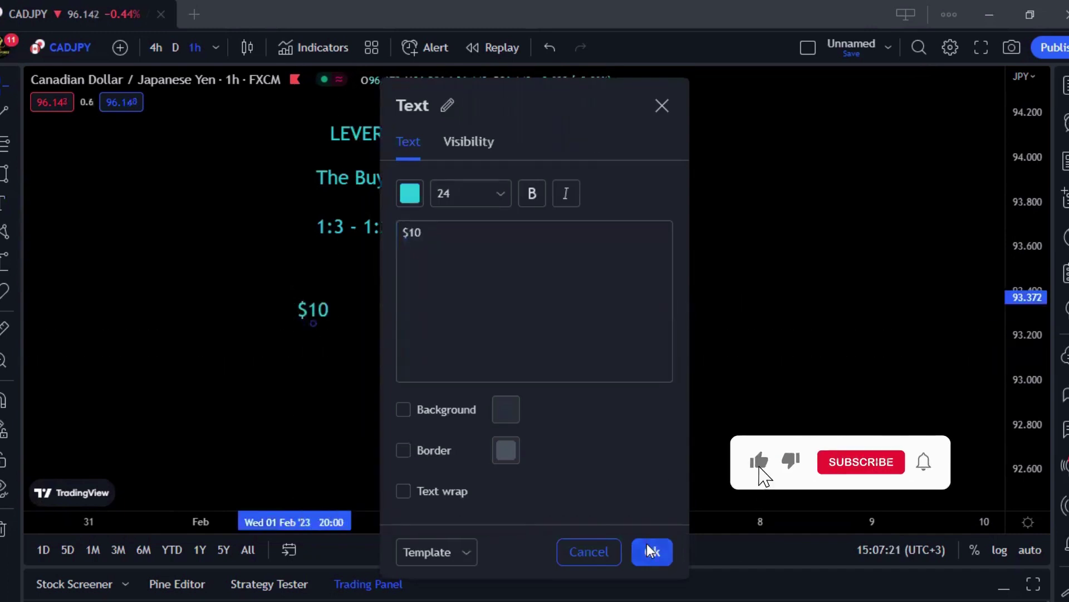
left_click(339, 330)
mouse_move(318, 321)
left_mouse_down()
mouse_move(315, 306)
mouse_move(329, 305)
left_mouse_up()
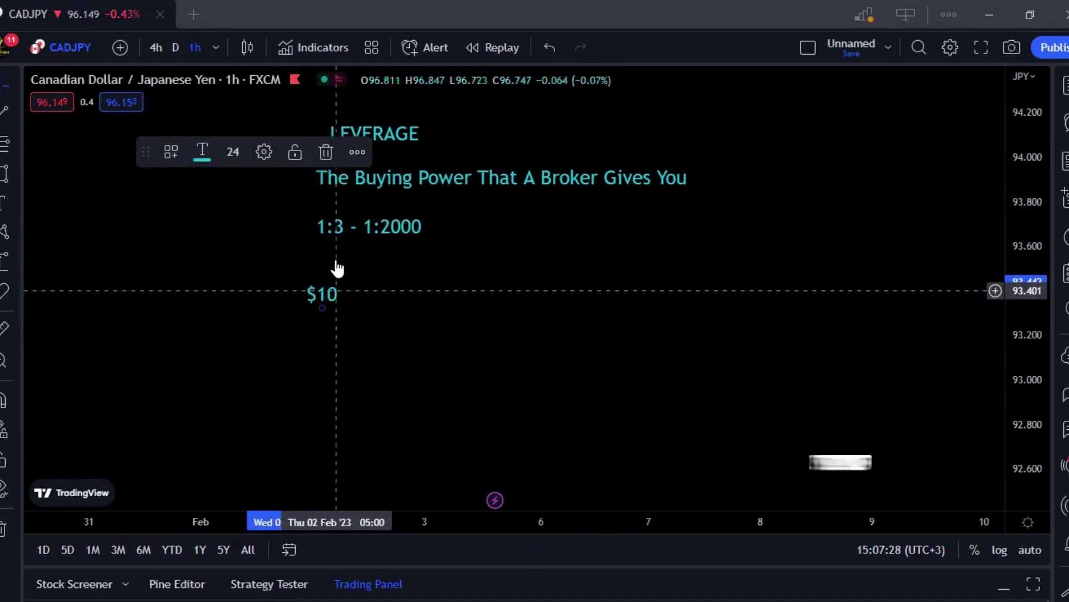
left_click(417, 306)
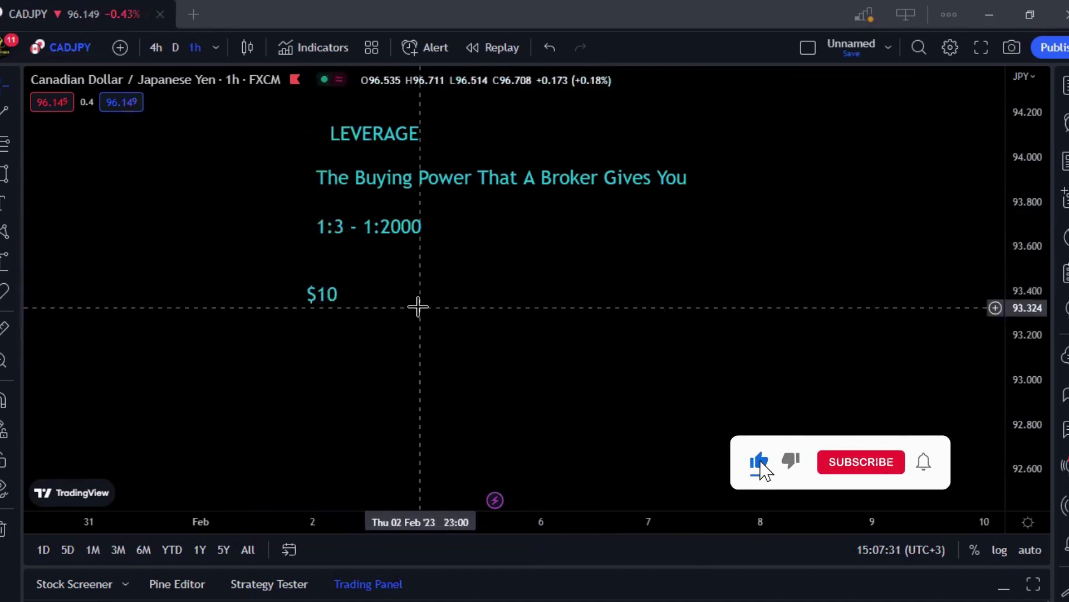
left_click(319, 297)
left_click(356, 327)
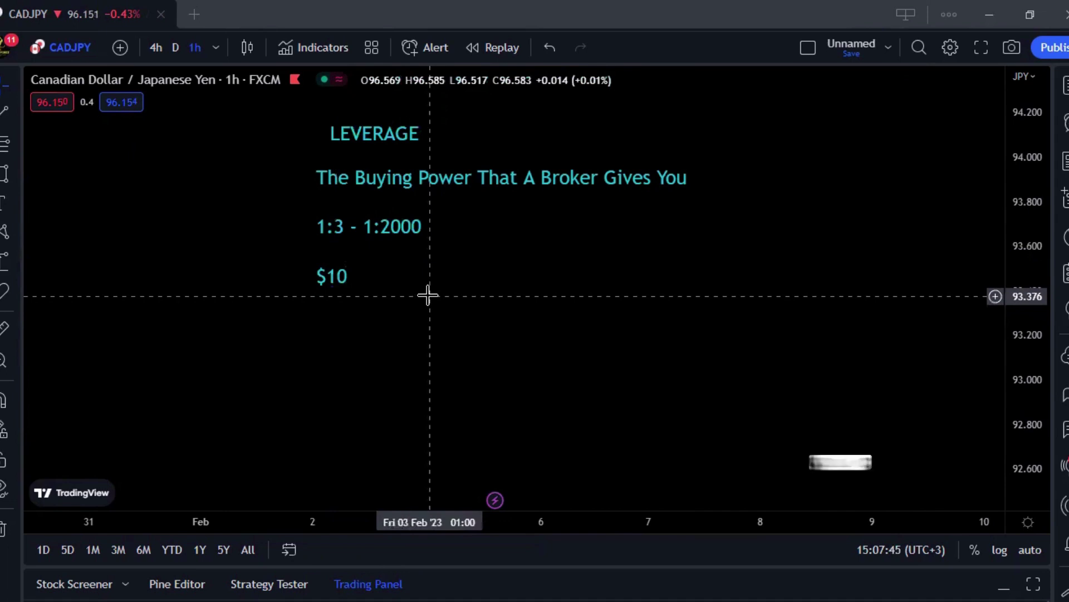
- Add the note 'Money Is Sold In Lots' below $10 and shift it left into line
left_click_drag(426, 293, 363, 286)
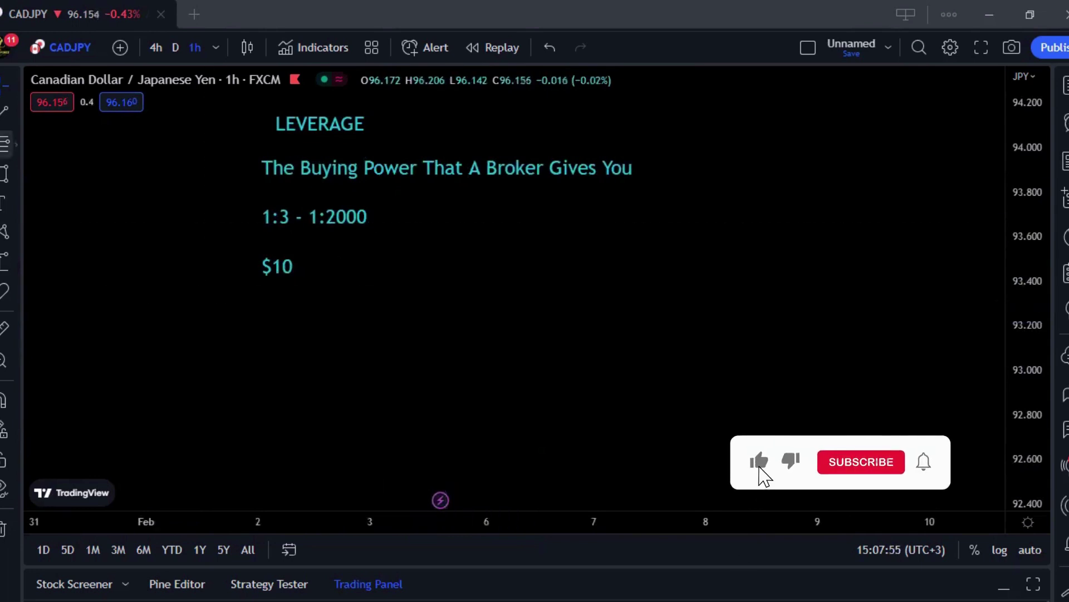
left_click(3, 200)
left_click(377, 331)
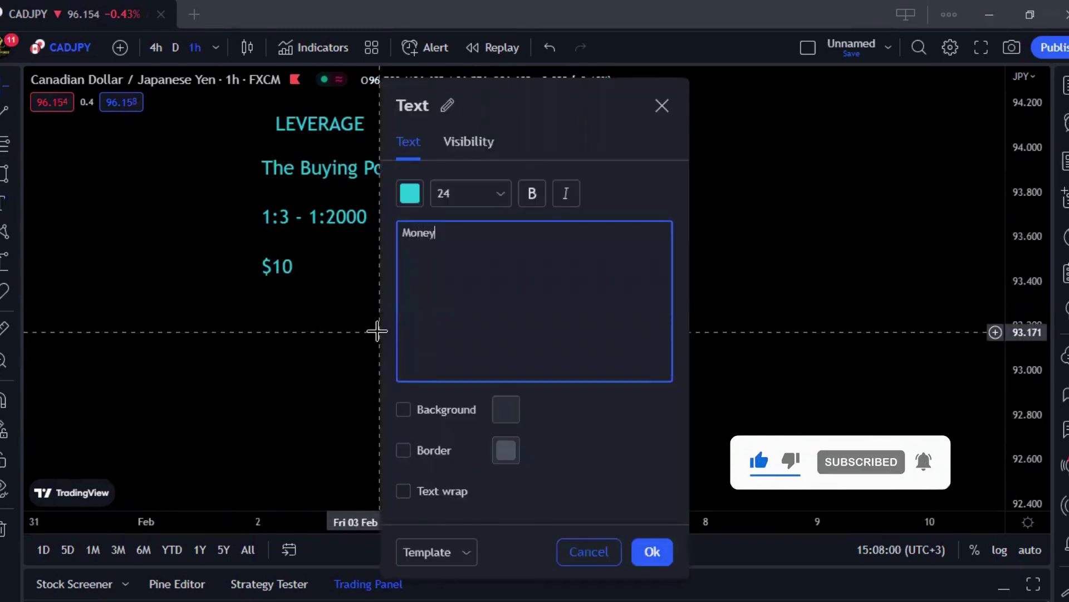
type("Money Is Sold")
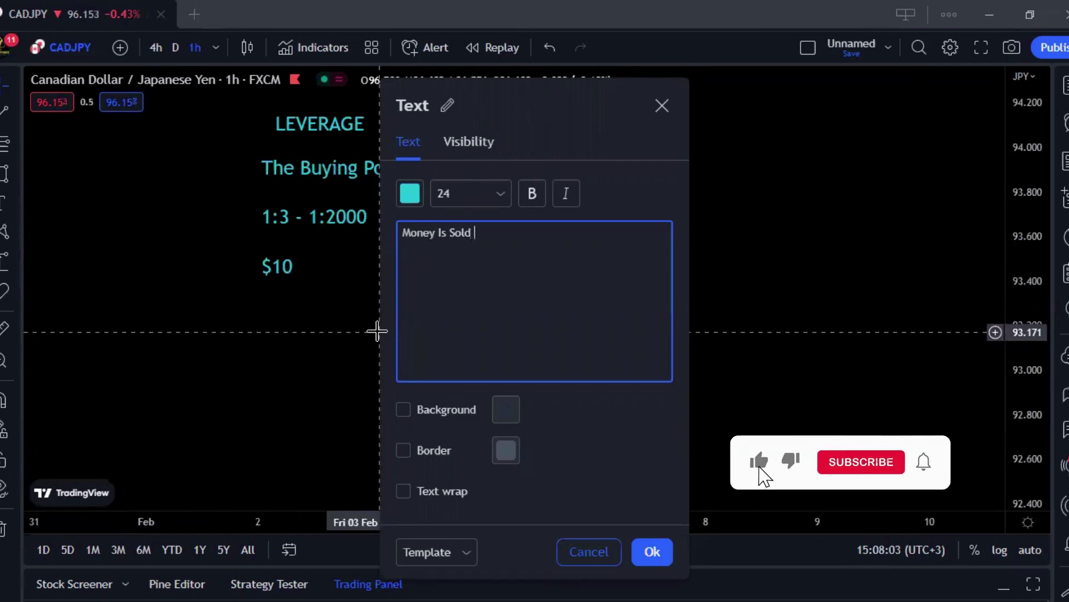
type(" In Lots")
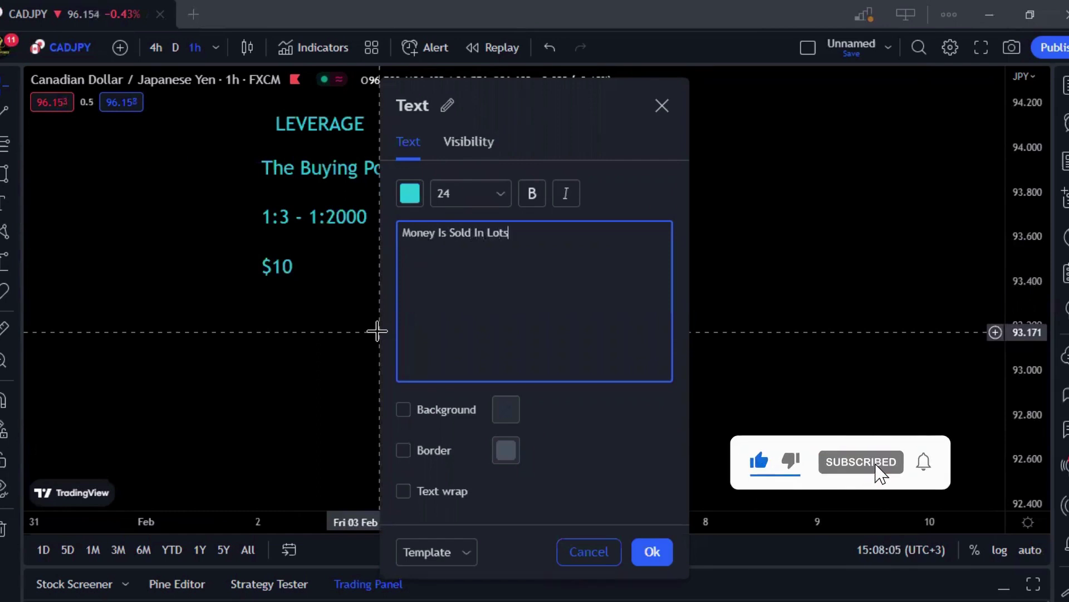
left_click(654, 551)
left_click_drag(592, 315, 494, 312)
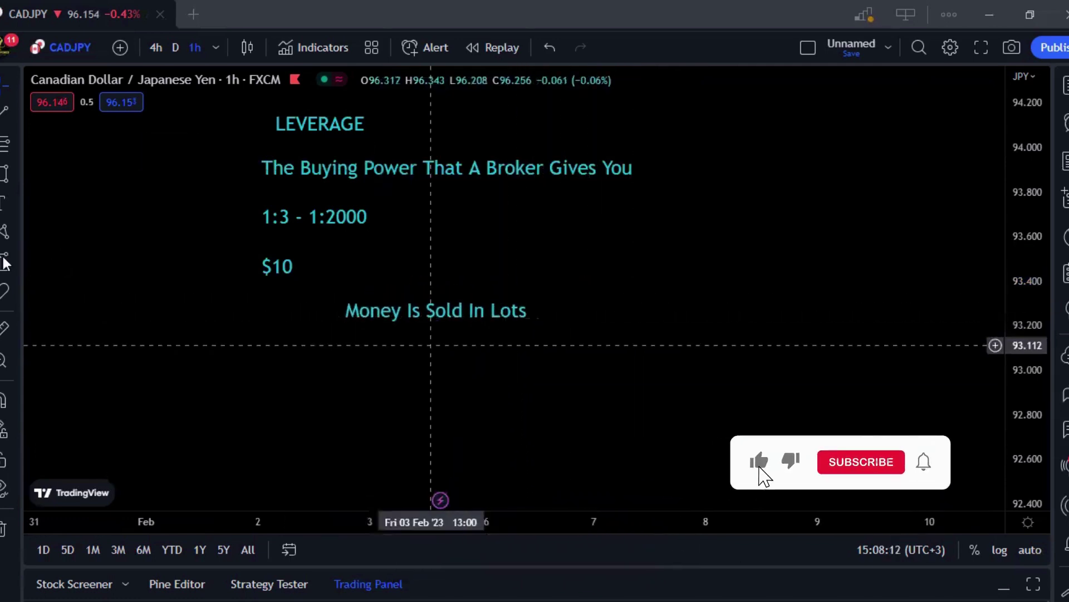
- Draw a rectangle framing the word Lots
key("alt+shift+r")
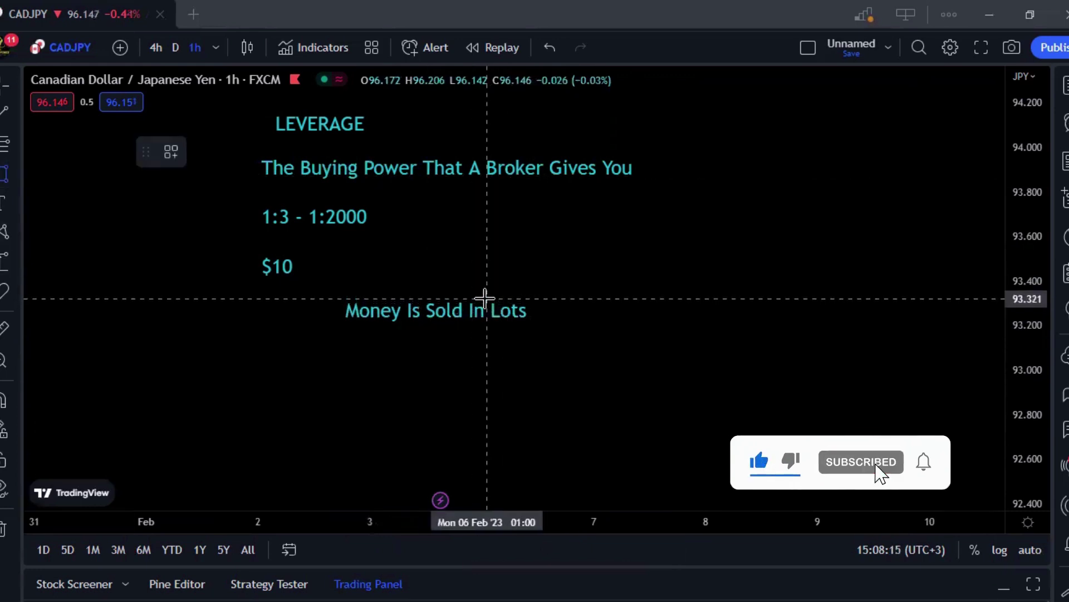
left_click(486, 299)
left_click(529, 321)
left_click(570, 342)
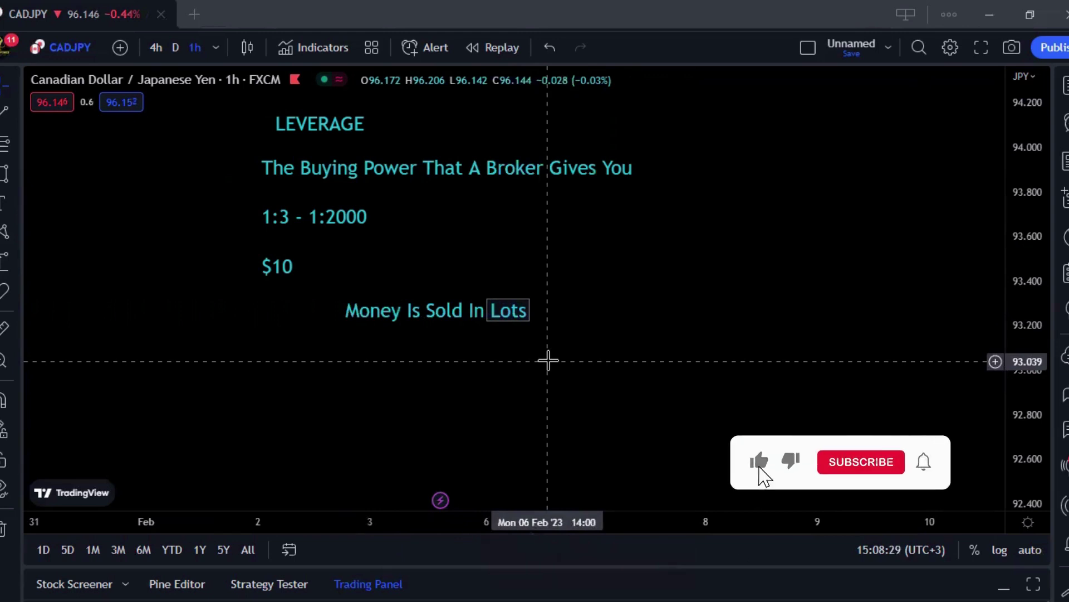
- Add a '1 Lot = $100K' note under the Lots line and move it up closer
left_click(4, 202)
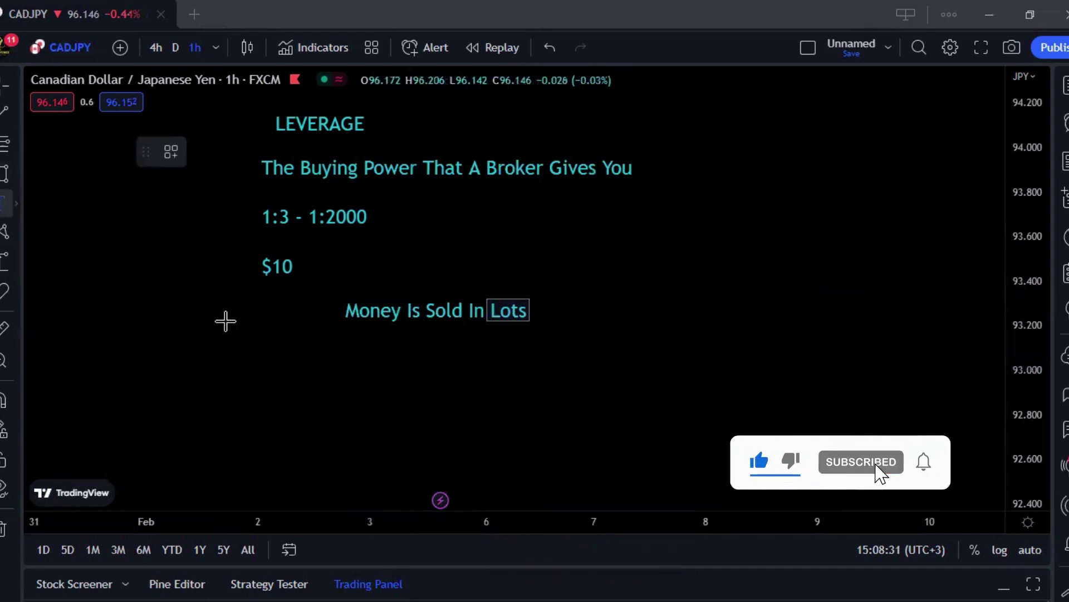
left_click(330, 362)
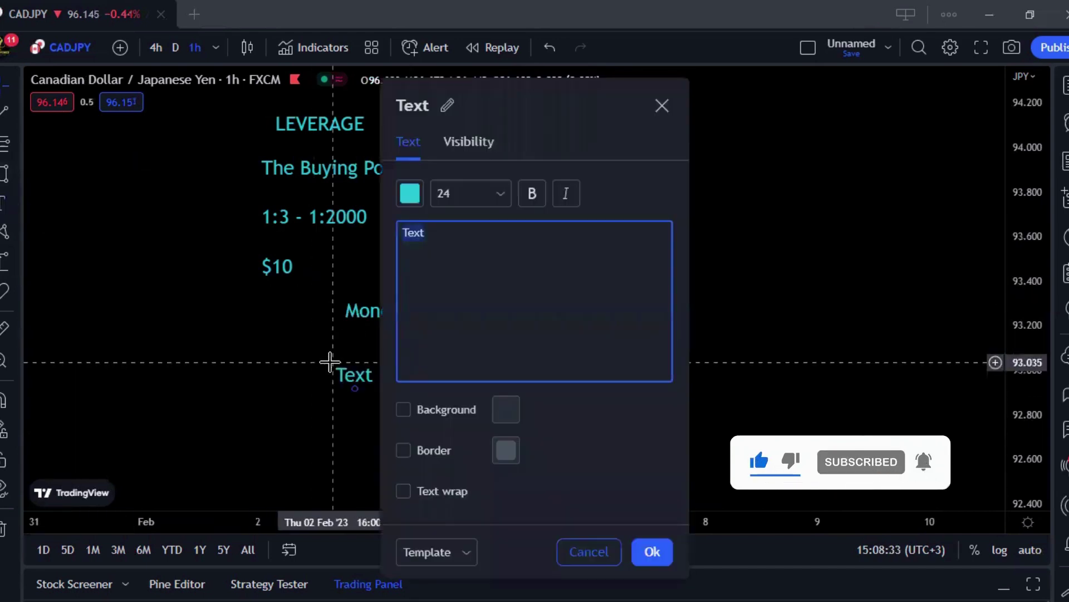
type("1 Lo")
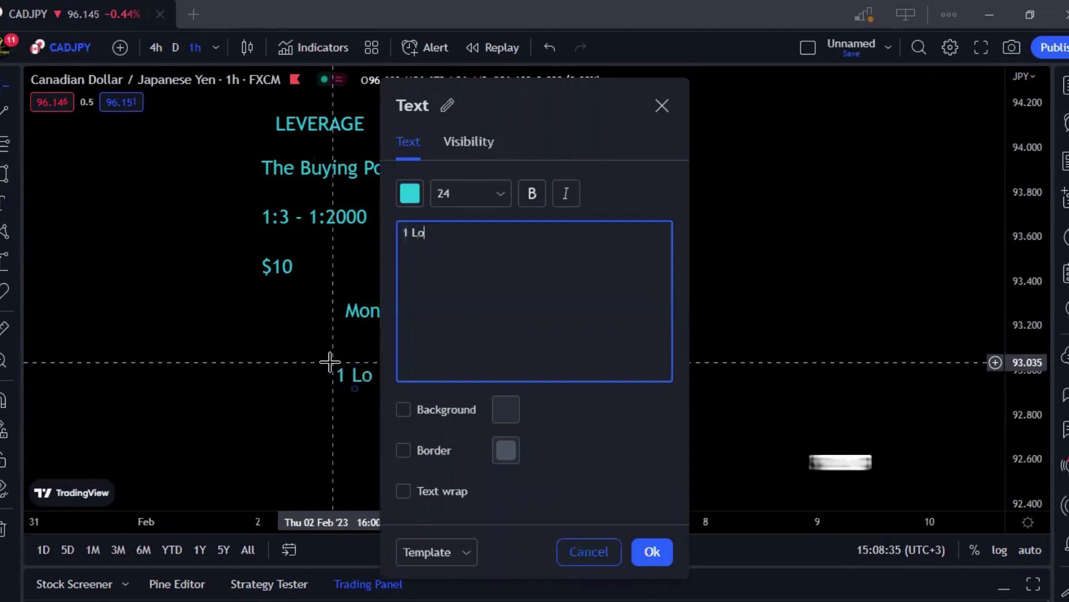
type("t")
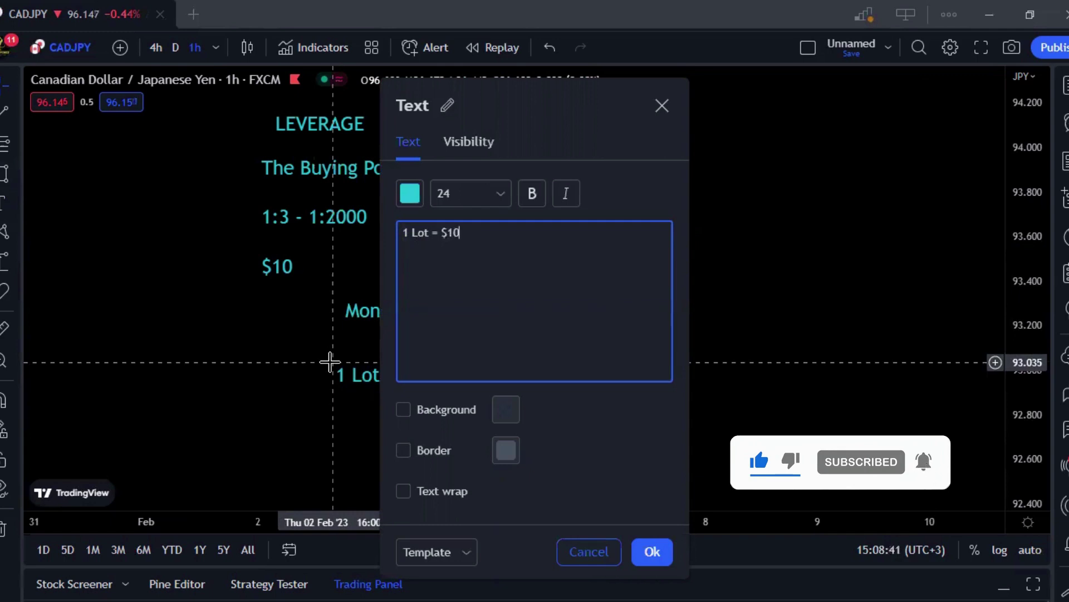
type("= $100K")
left_click(650, 556)
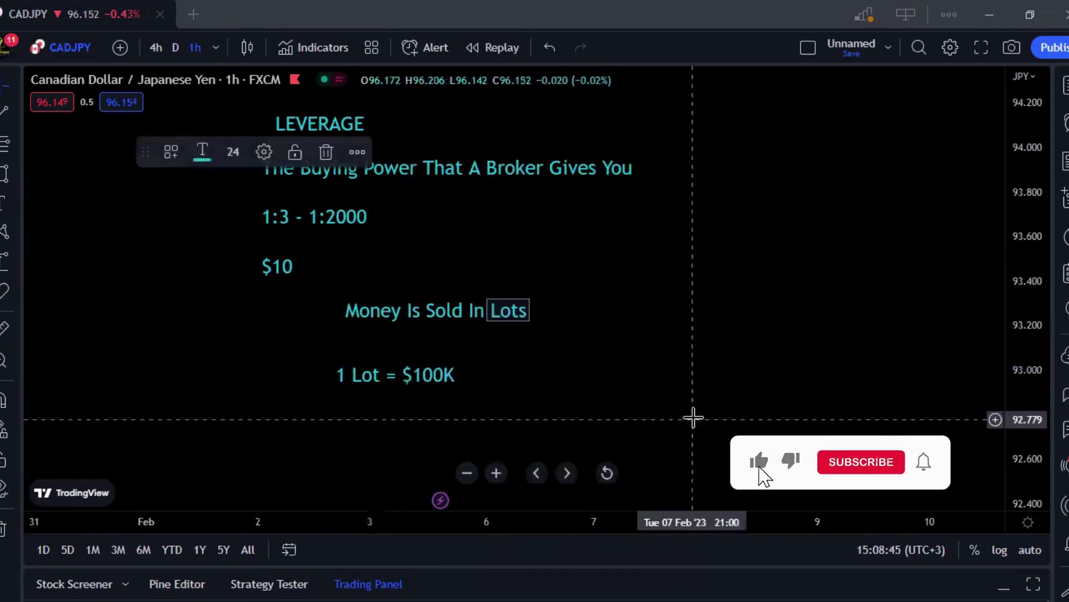
left_click_drag(440, 382, 440, 363)
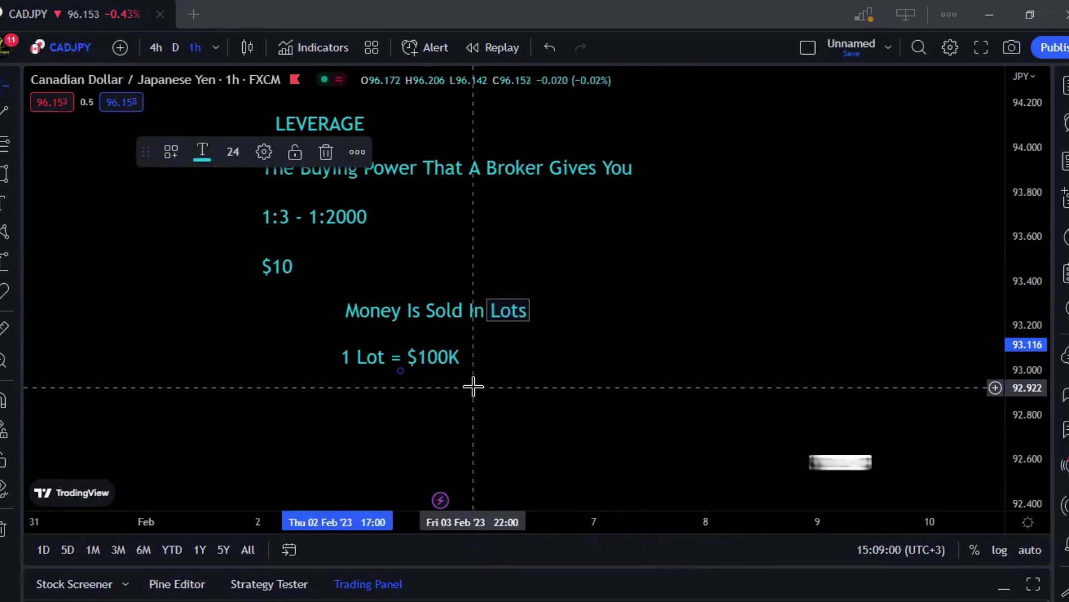
- Add a '0.1 Lot = $10k' note beneath the 1 Lot = $100K line
left_click(485, 384)
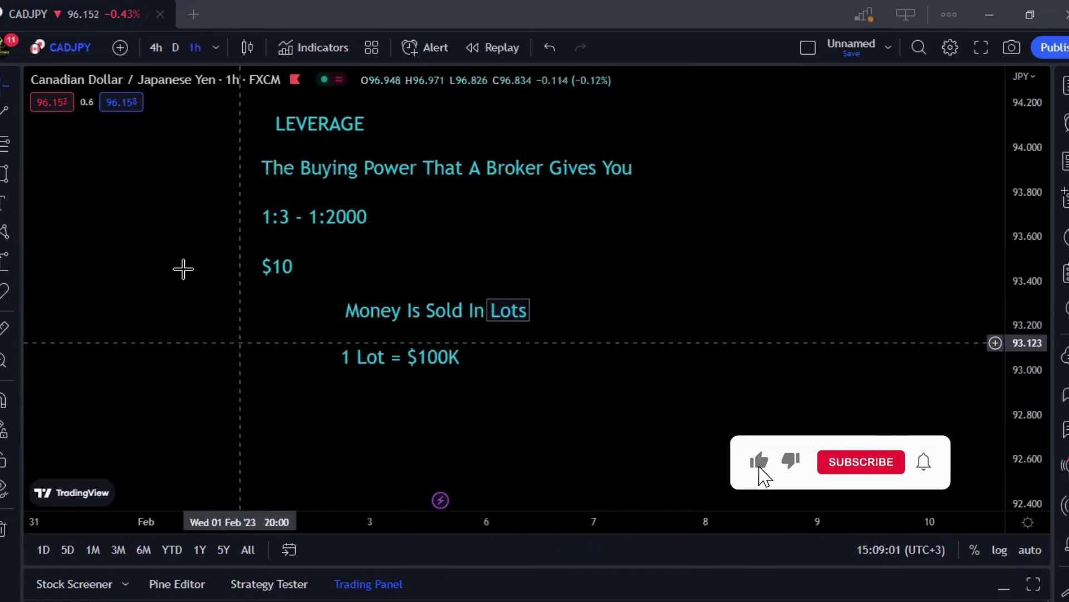
left_click(5, 258)
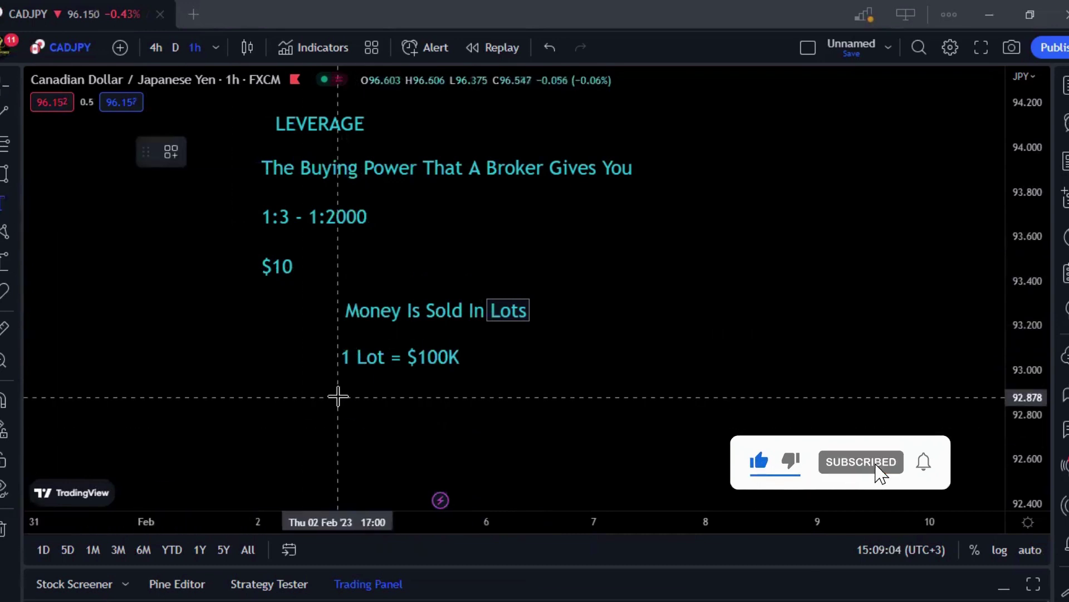
left_click(338, 397)
type("0.1 lo")
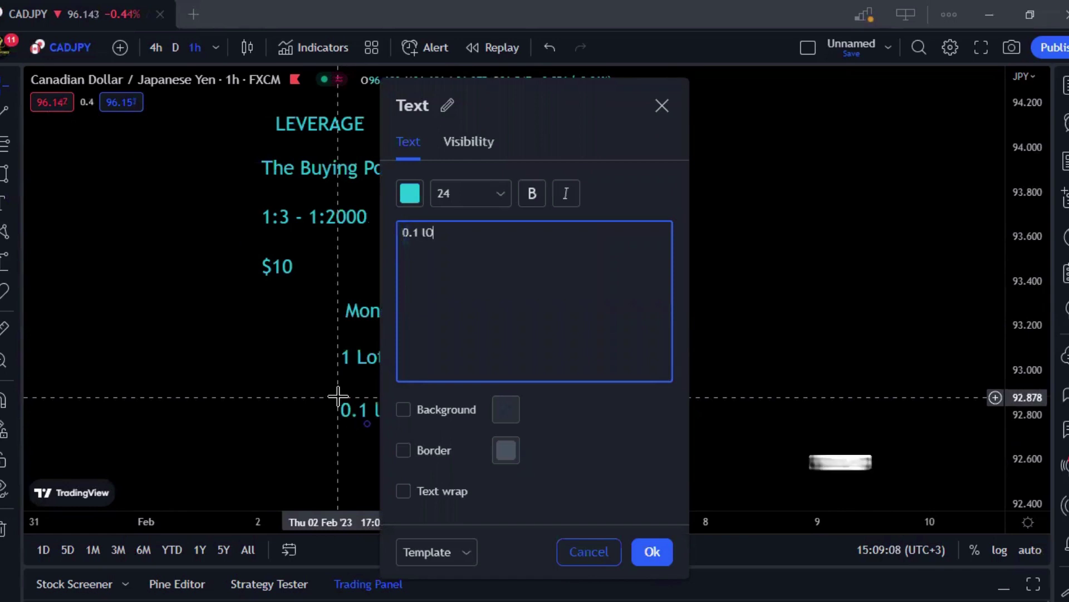
type("T")
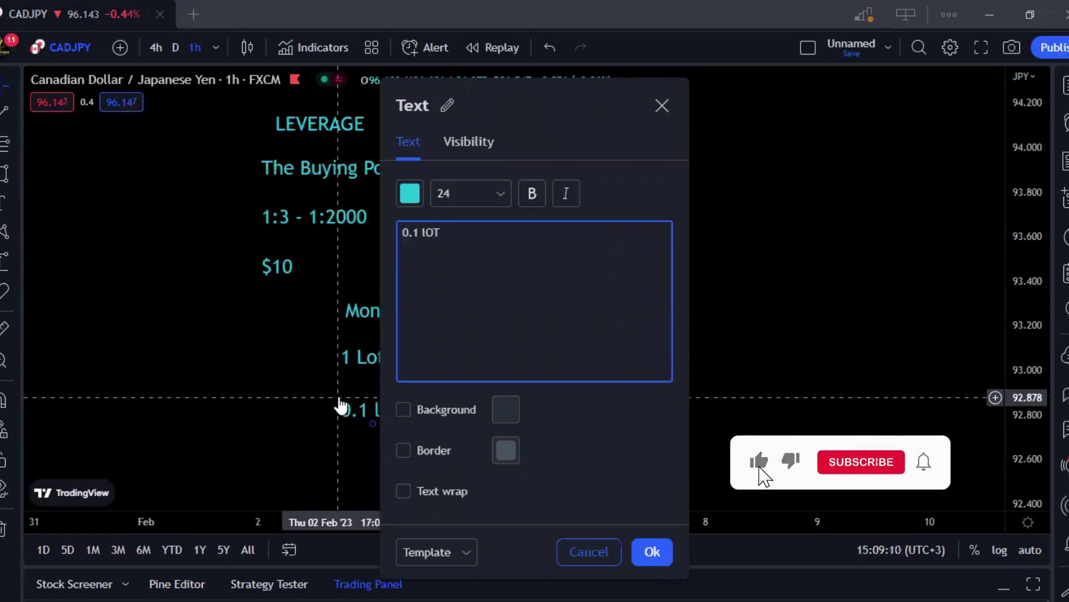
type(" Bt ")
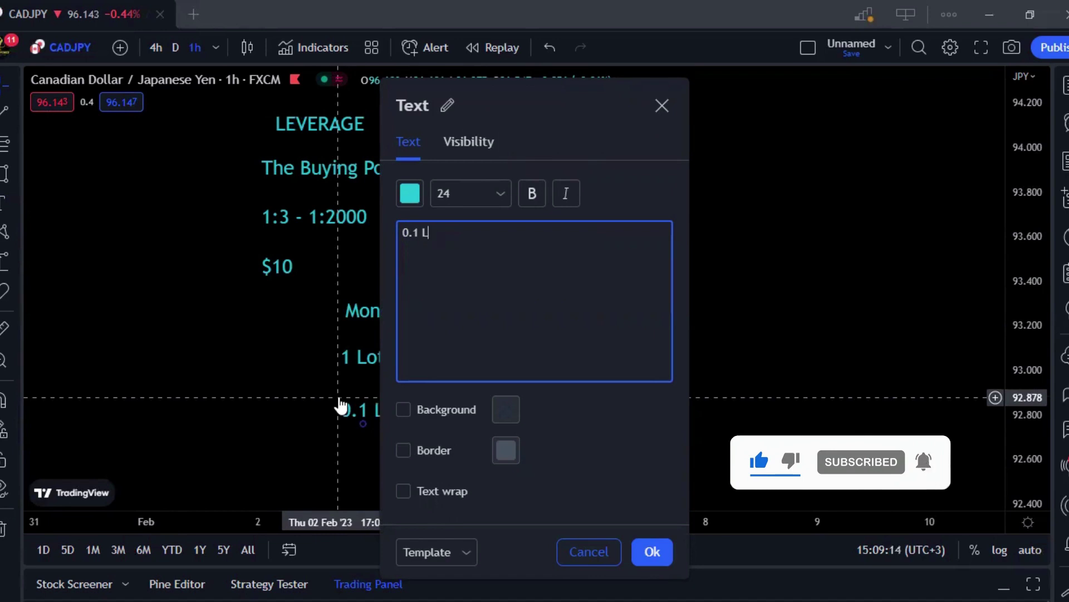
type("t = ")
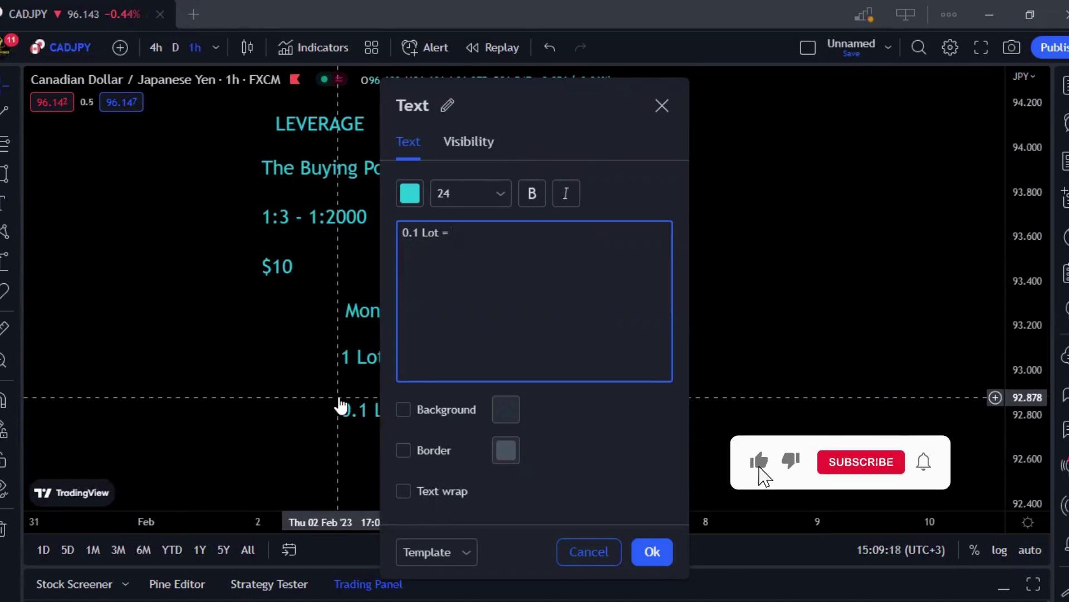
type("$10k")
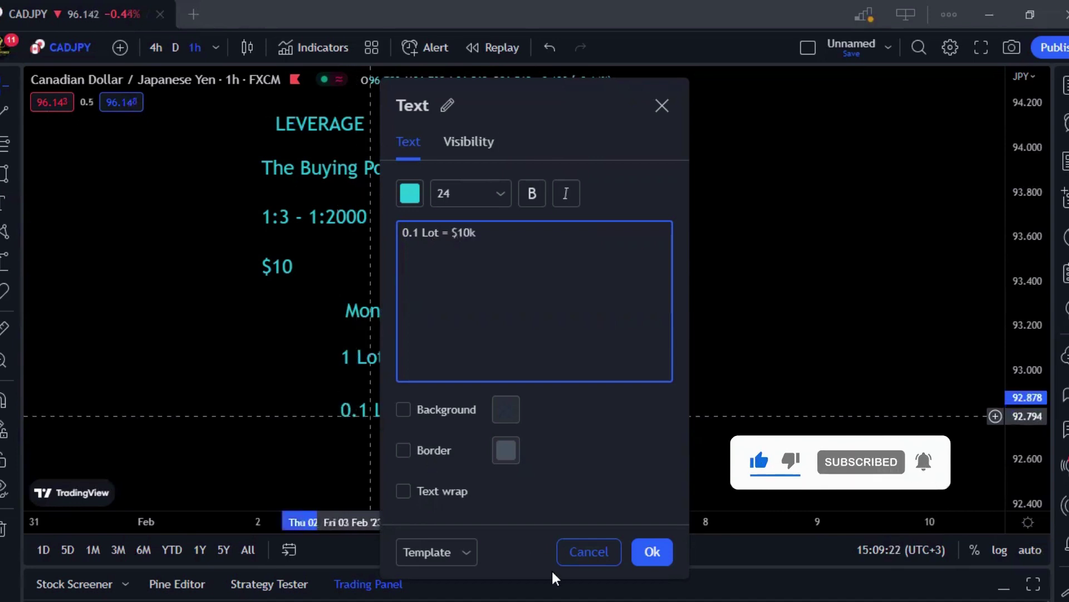
left_click(648, 552)
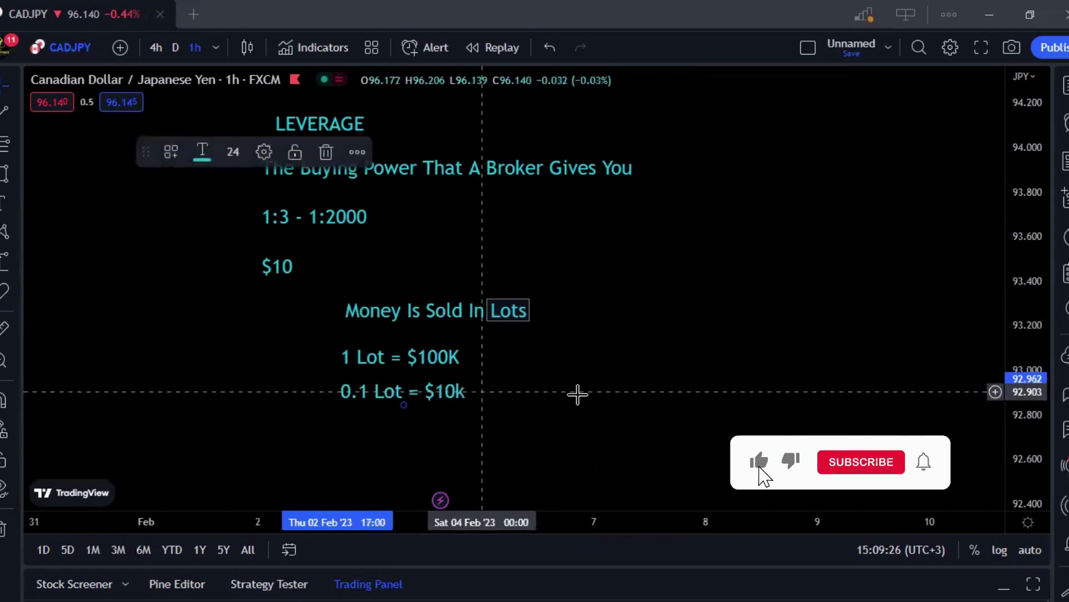
- Add a '0.01 Lot = $1000' note aligned under 0.1 Lot, then pan to free space on the right
left_click(351, 434)
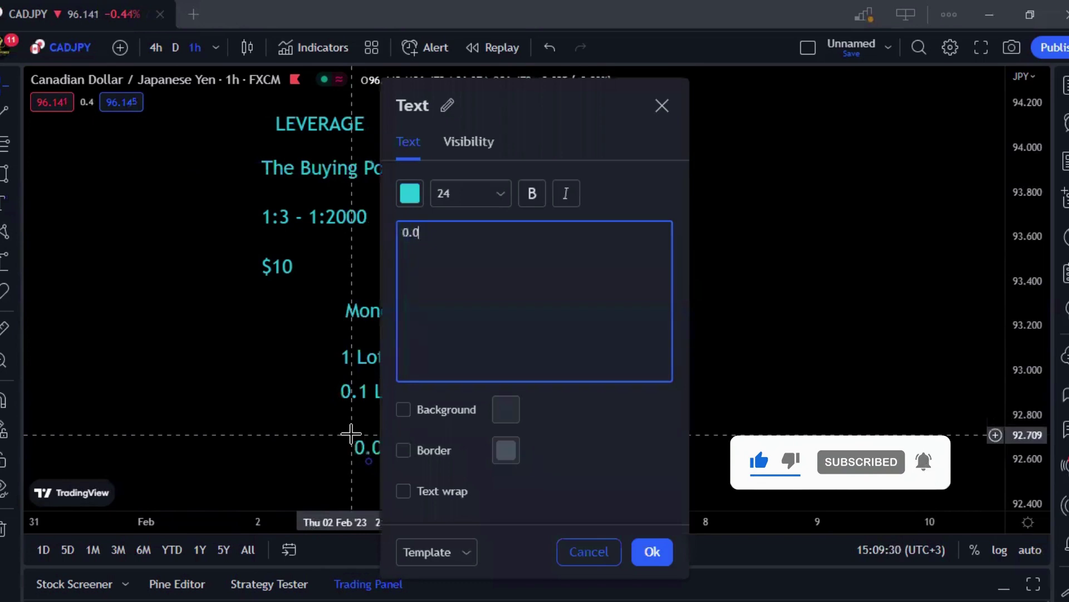
type("0.00")
key("BackSpace")
type("1 L")
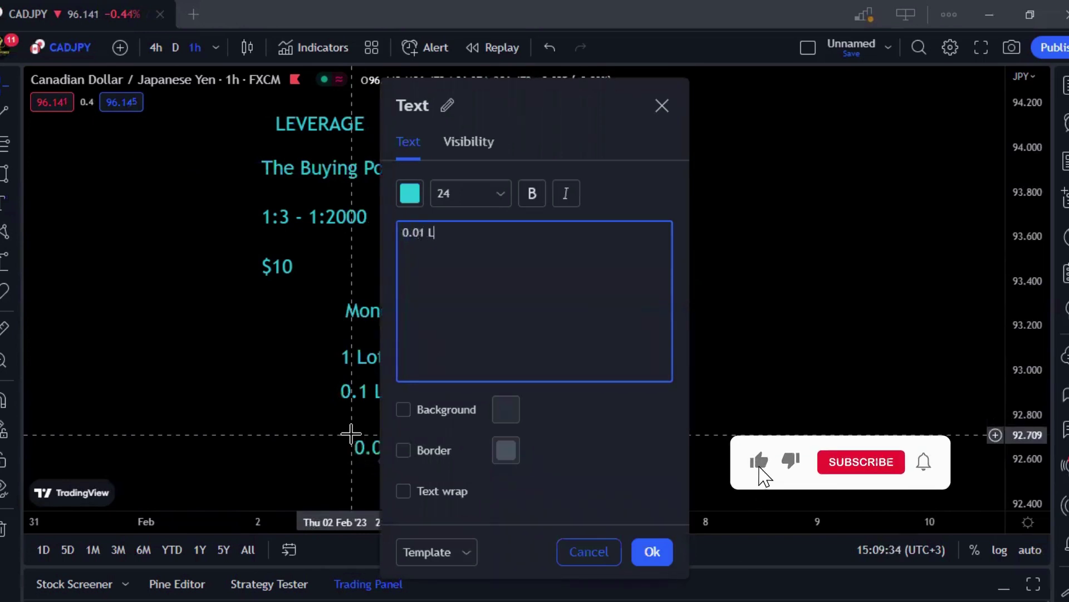
type("ot =")
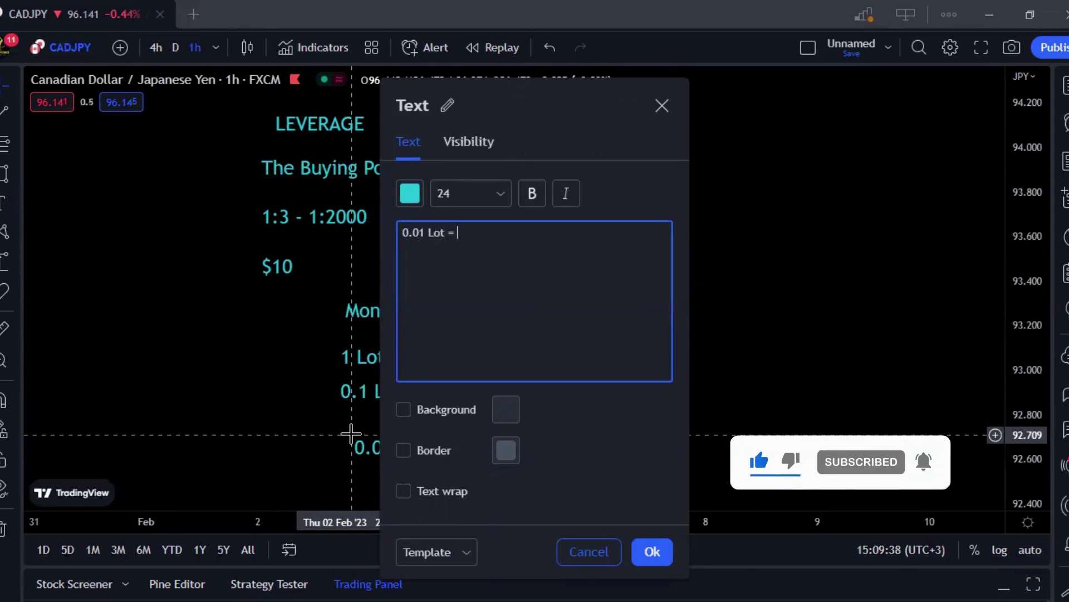
type(" $1000")
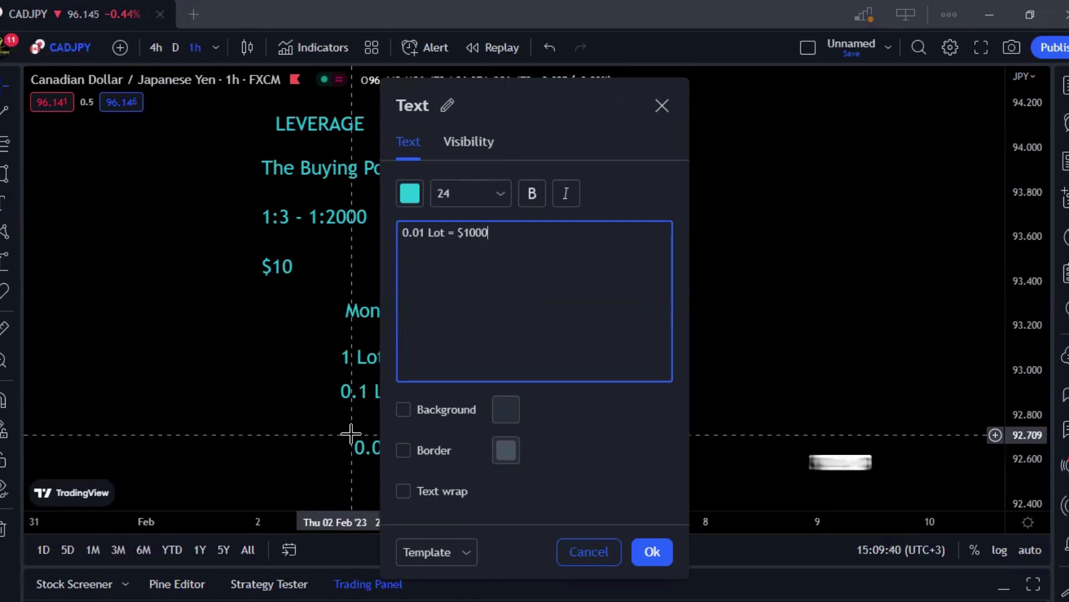
left_click(649, 549)
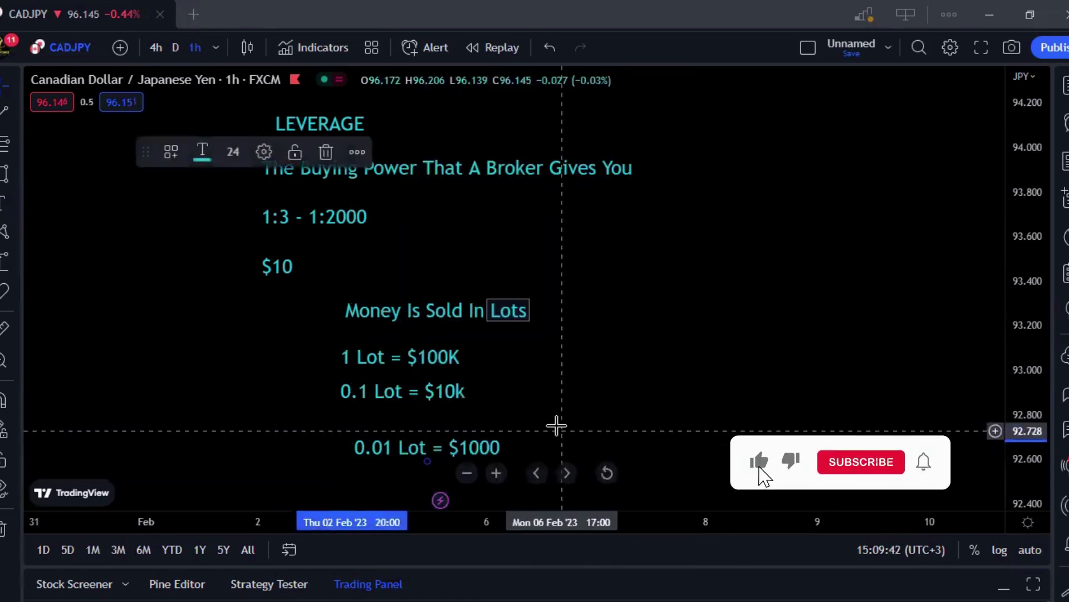
left_click_drag(470, 448, 466, 434)
left_click(457, 443)
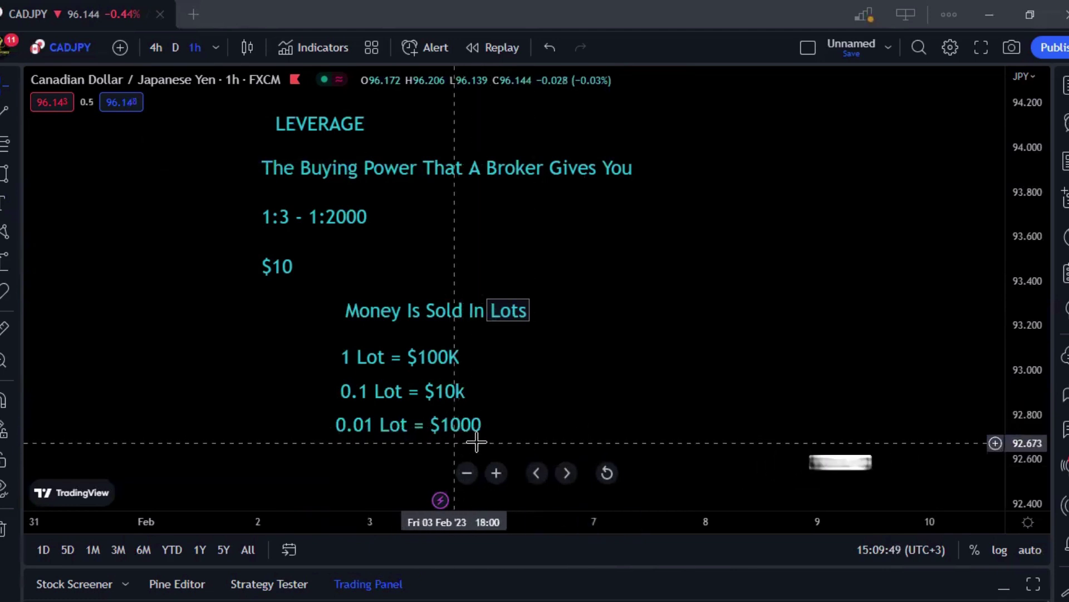
left_click_drag(529, 422, 420, 437)
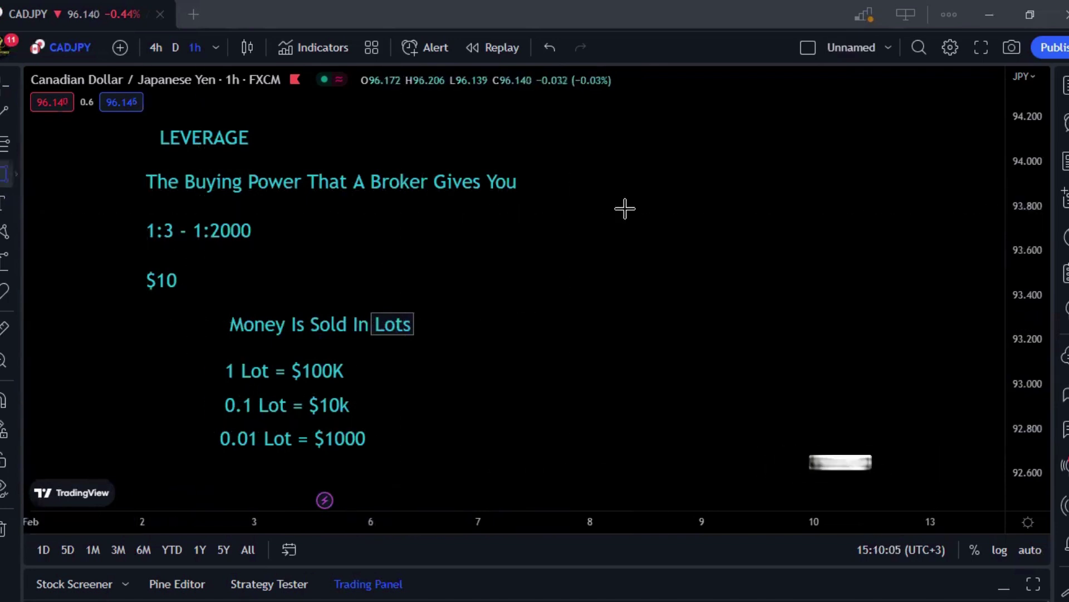
- Draw a tall, thin vertical rectangle right of the lot-size notes as a divider
left_click(551, 112)
left_click(550, 395)
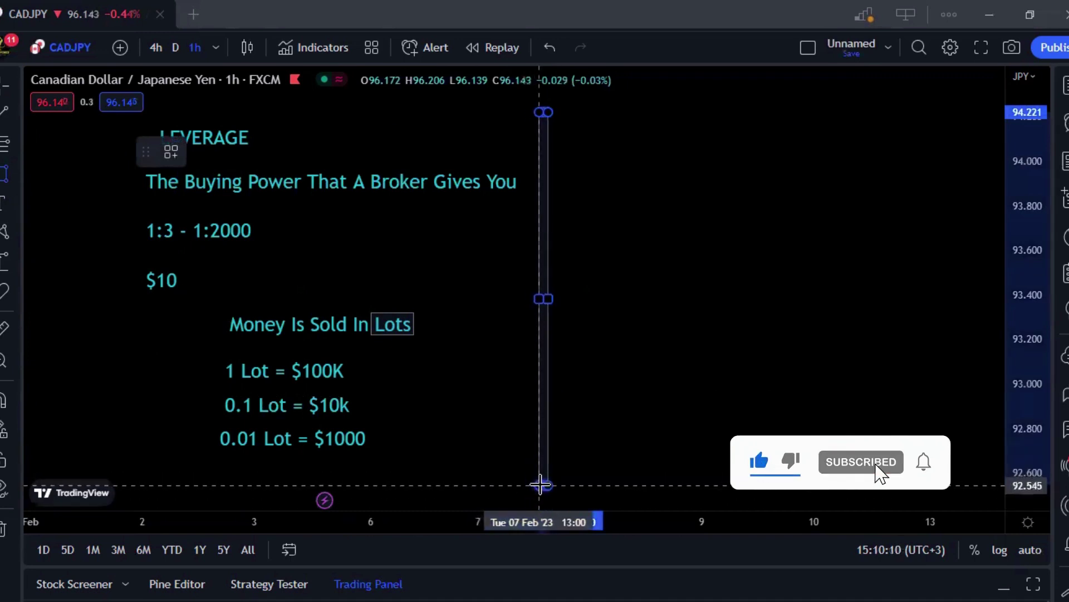
left_click(540, 485)
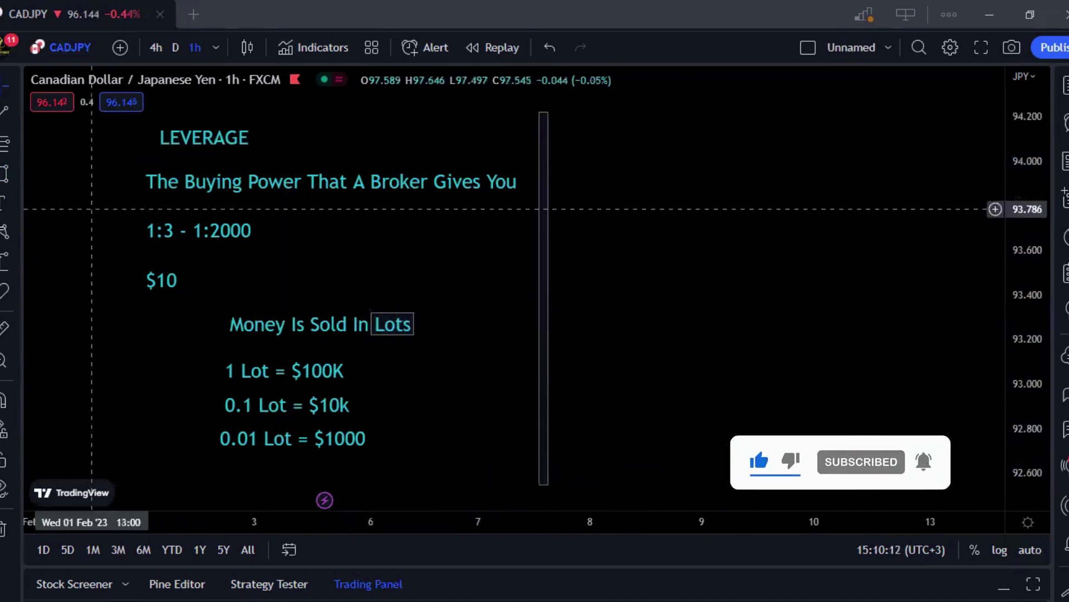
left_click(2, 202)
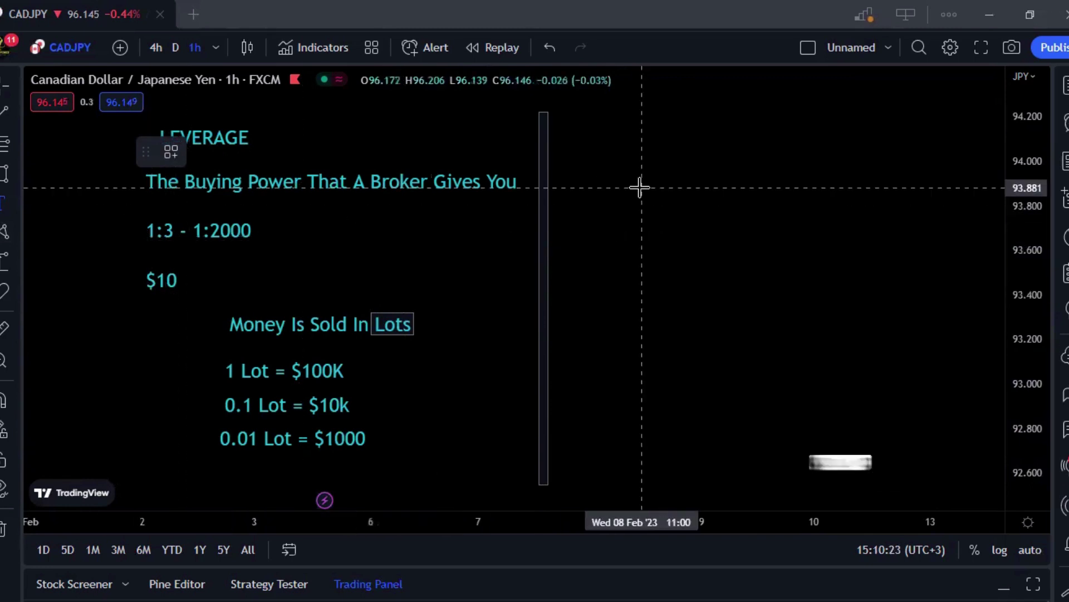
- Place a '$100' note right of the divider, nudging it slightly left and down
left_click(633, 153)
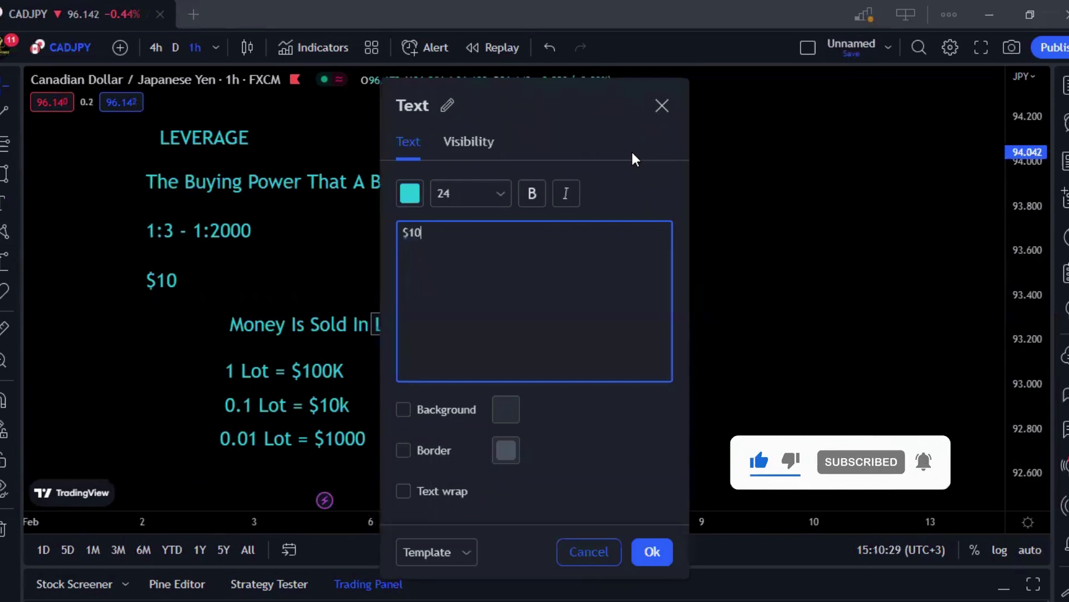
left_click(656, 551)
left_click_drag(675, 172, 638, 162)
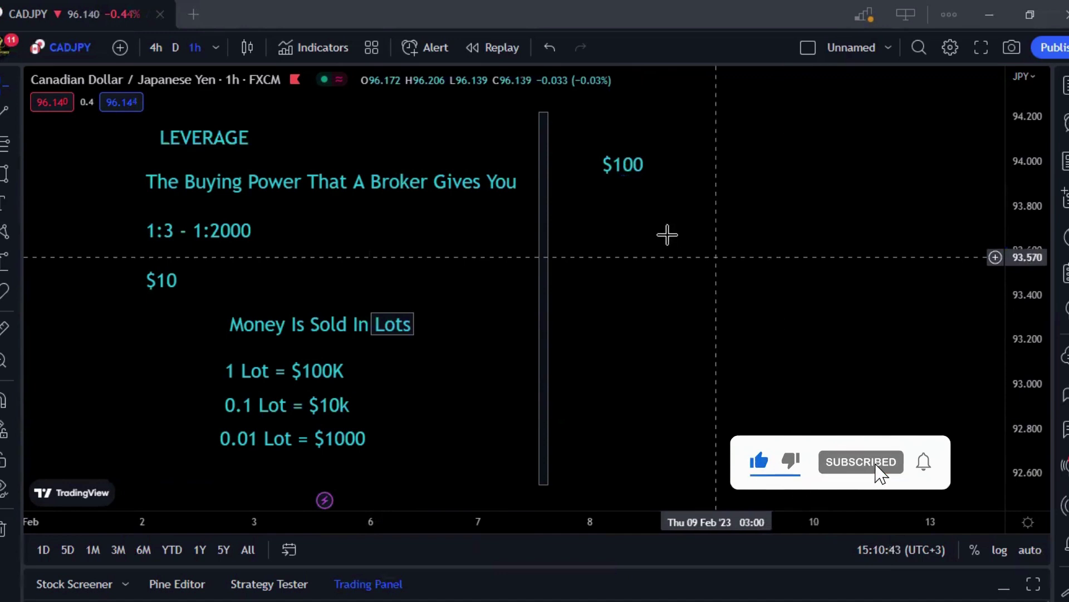
left_click_drag(628, 172, 631, 203)
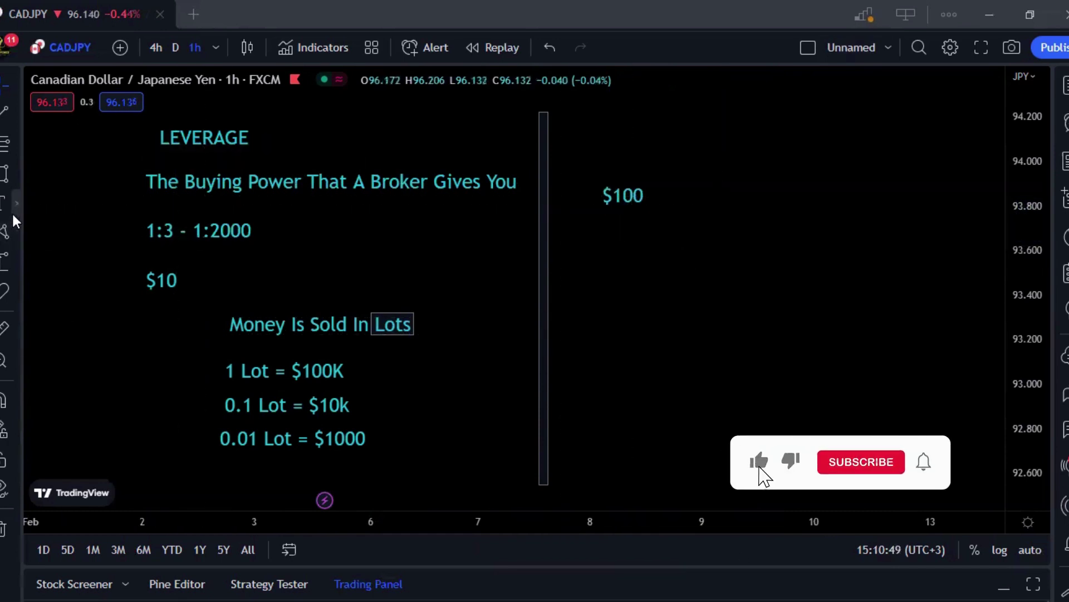
- Draw a trend line from the $100 note angled up to the right
left_click(12, 208)
left_click(15, 172)
left_click(5, 111)
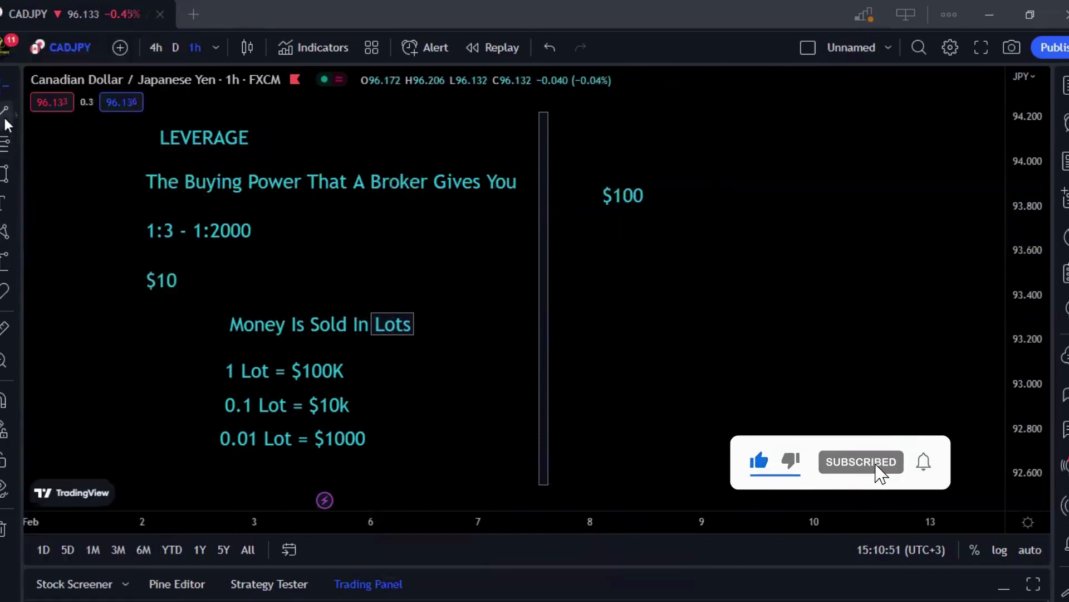
left_click(744, 151)
left_click(669, 280)
- Draw a second trend line from $100 angled down to the right
scroll(669, 280, "right", 3)
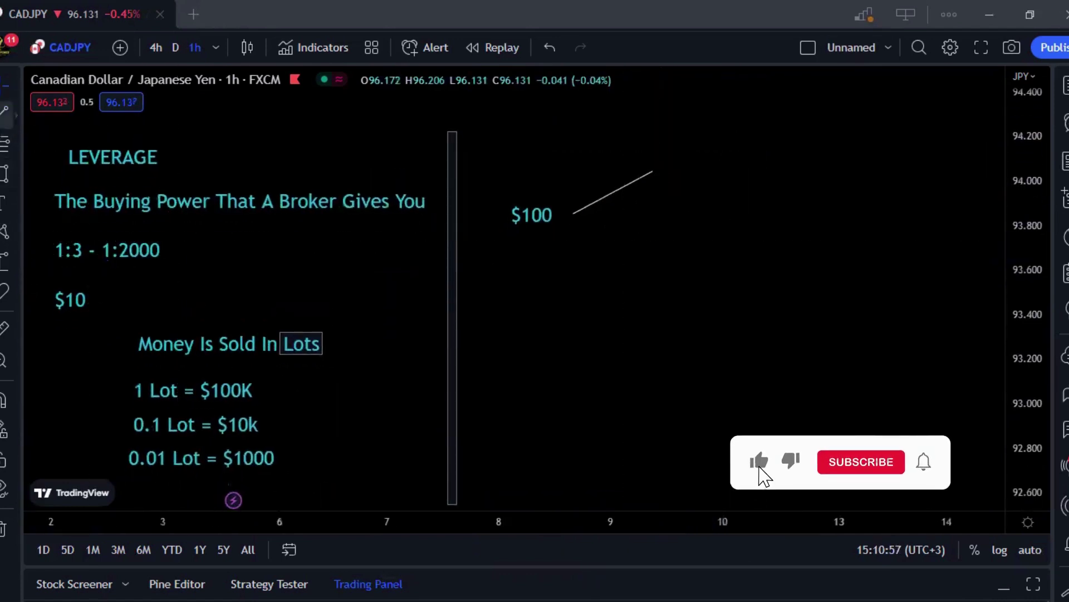
left_click(573, 227)
left_click(651, 259)
left_click(709, 263)
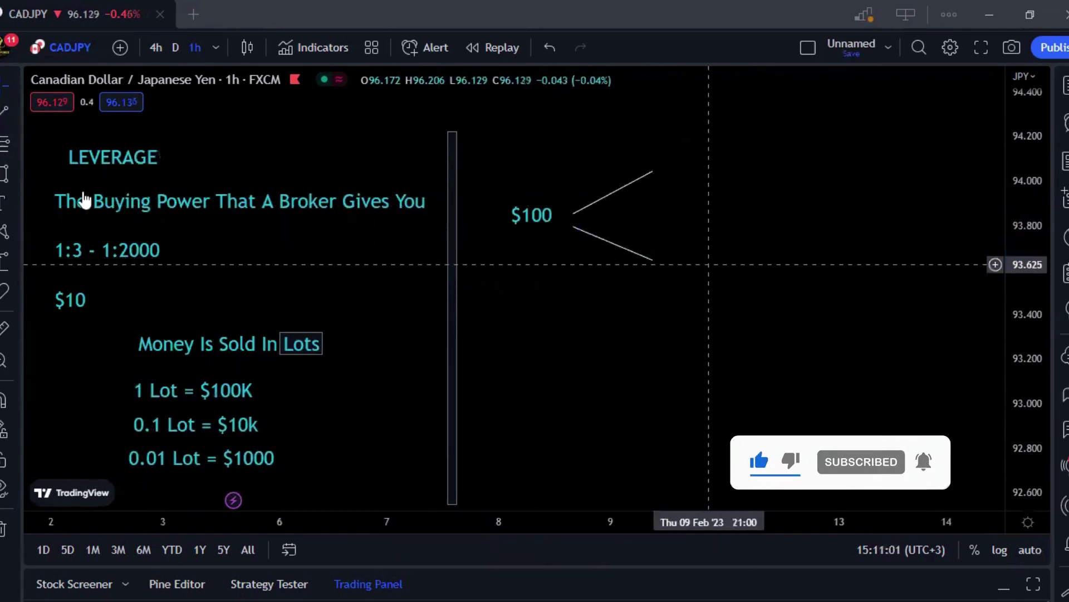
- Add a '1:100' text label at the end of the upper branch line
key("alt+t")
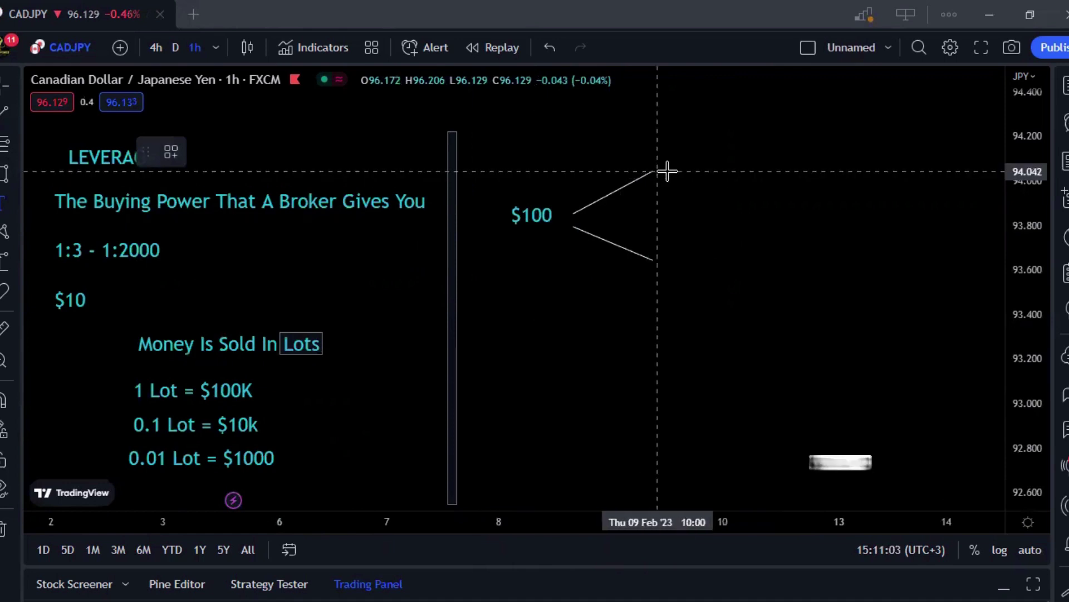
left_click(667, 171)
type("1:100")
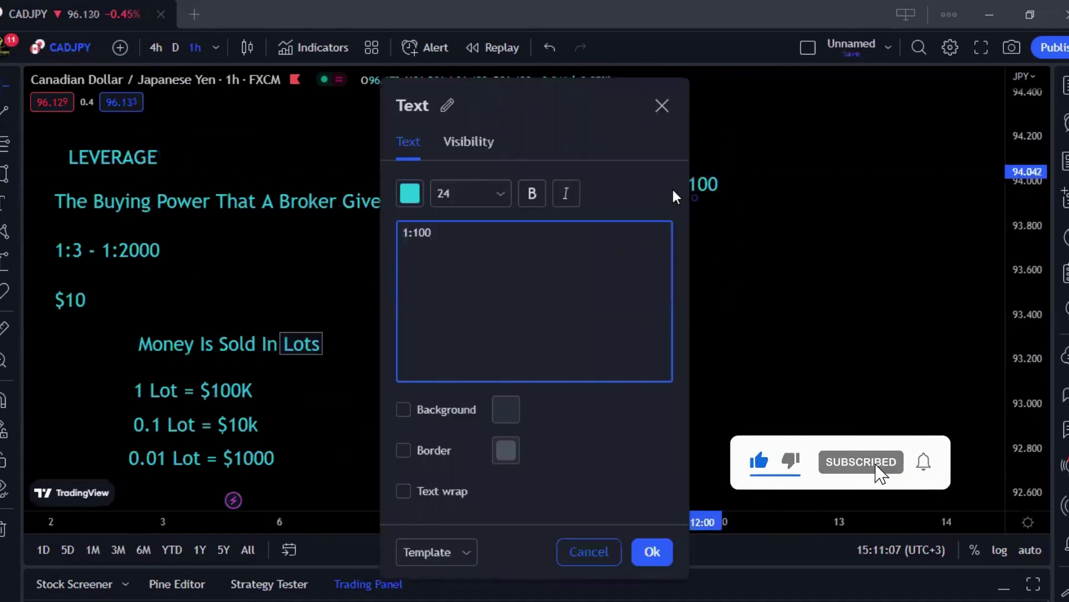
left_click(655, 552)
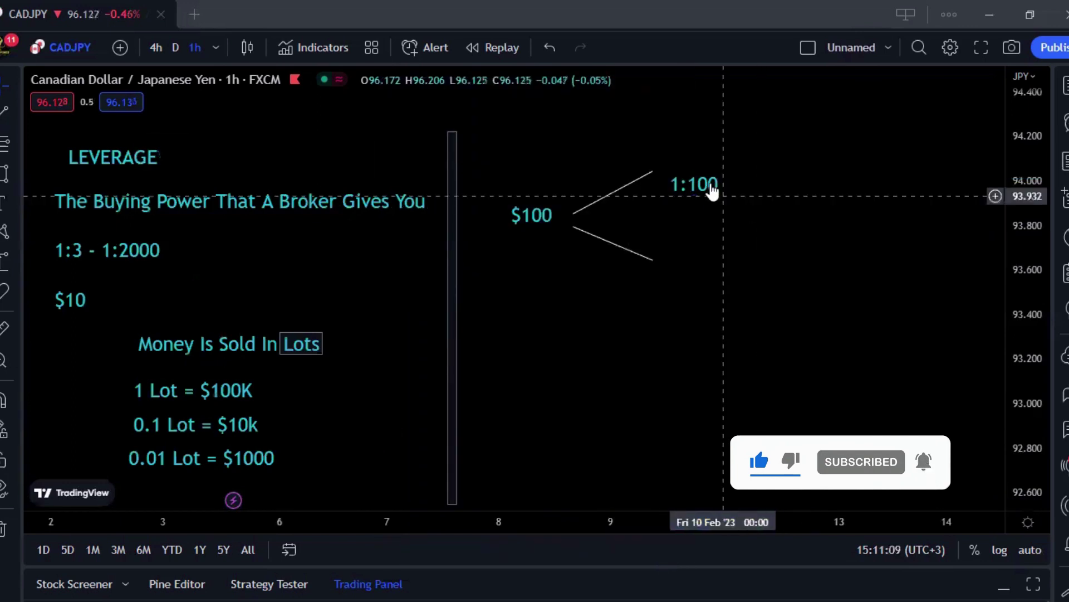
left_click_drag(709, 188, 706, 172)
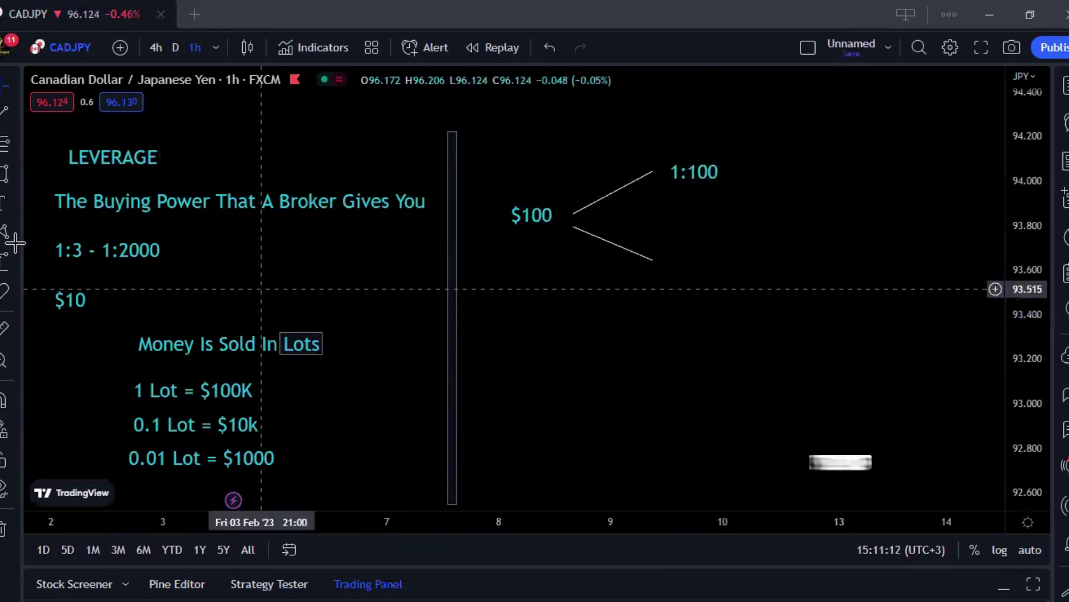
- Add a '1:500' text label beside the end of the lower branch line
left_click(3, 202)
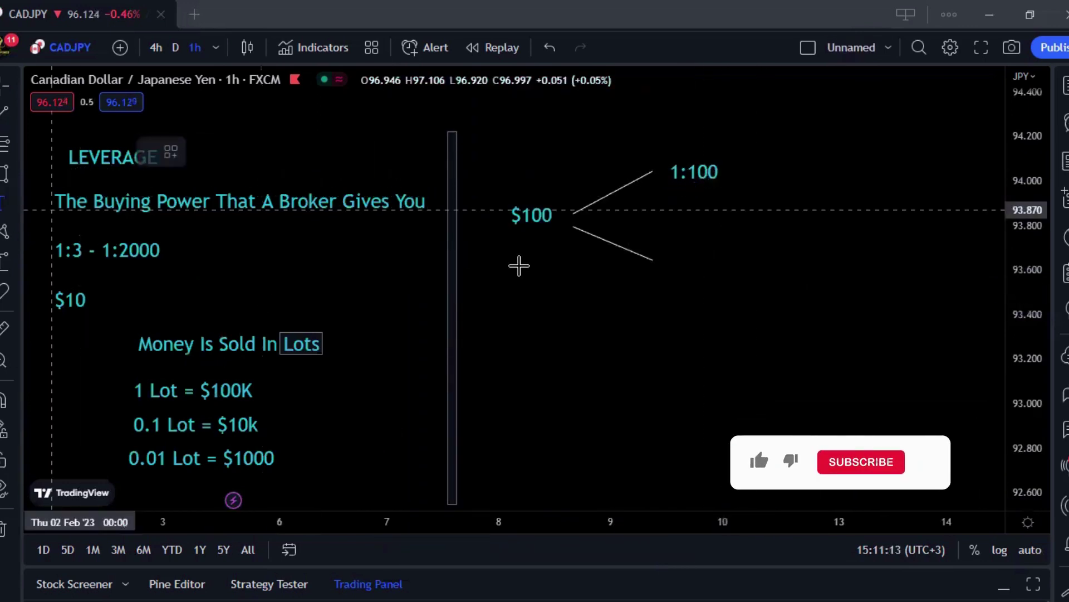
left_click(678, 259)
type("1")
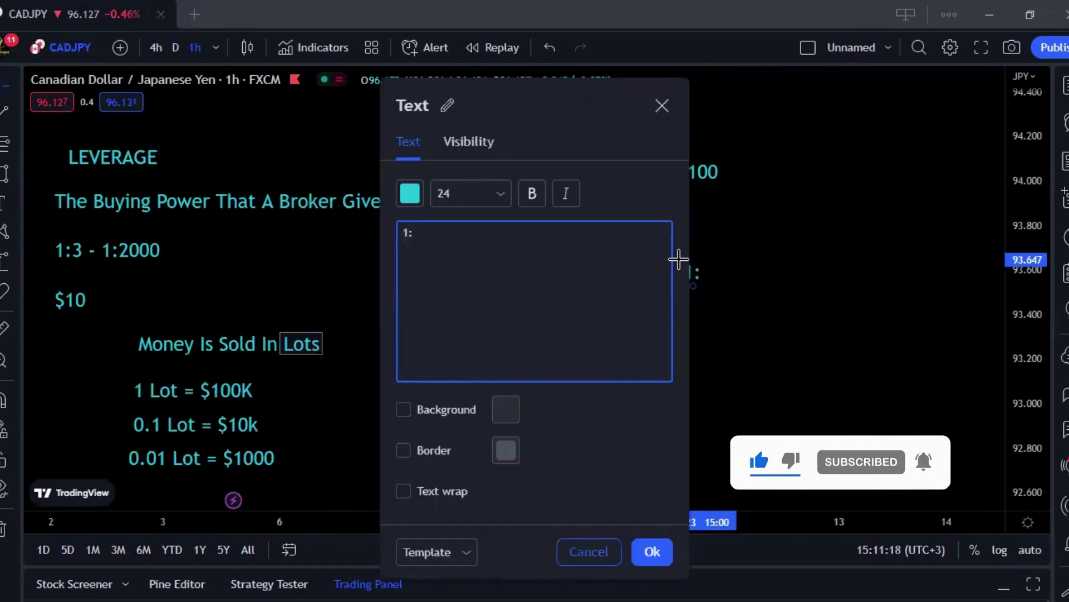
type(":500")
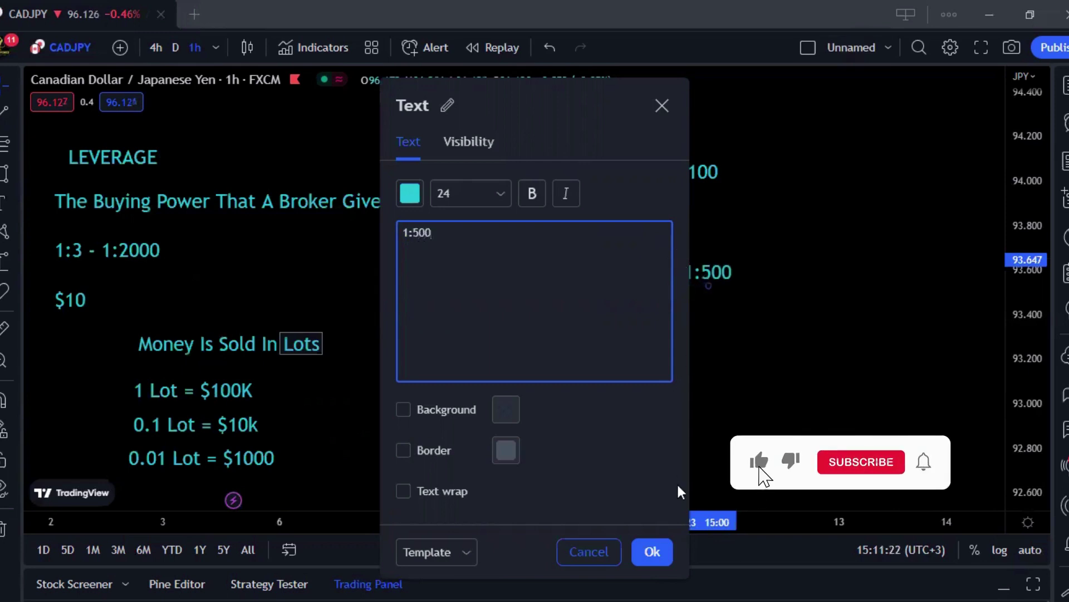
left_click(664, 550)
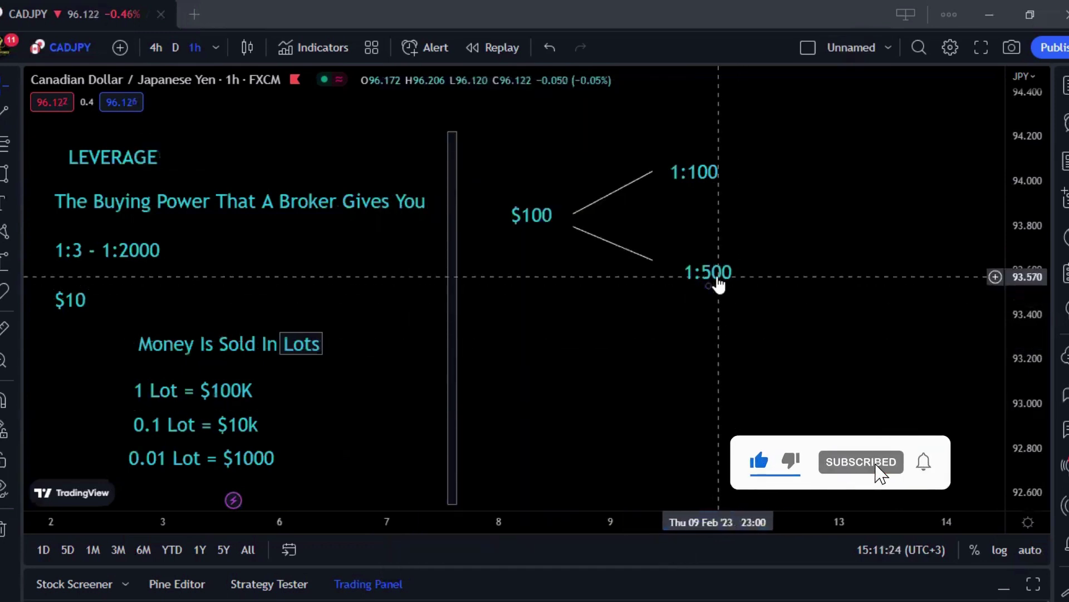
left_click_drag(718, 284, 705, 273)
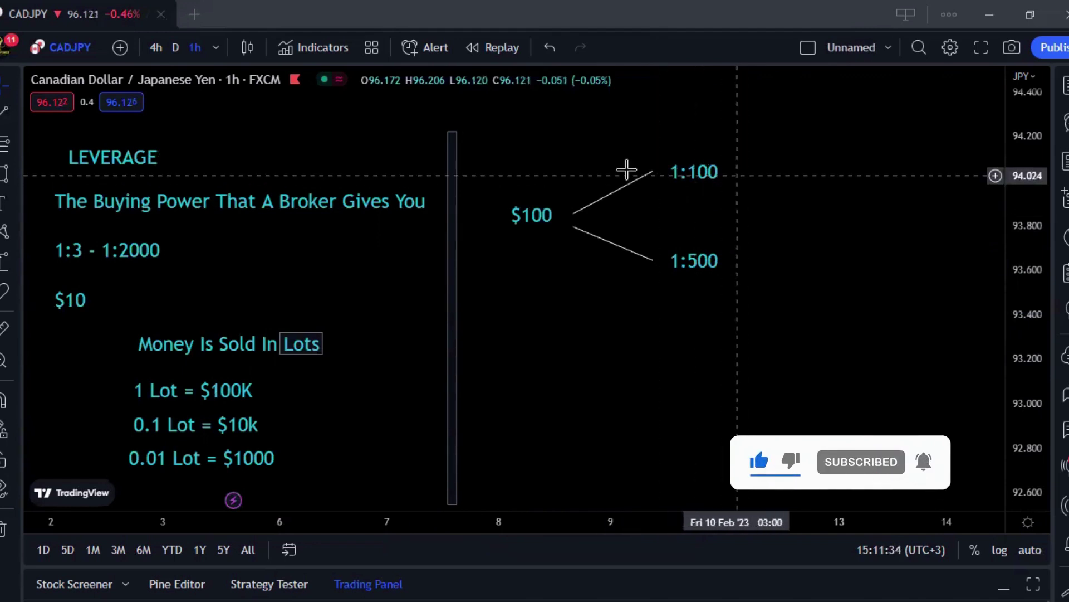
- Draw a short horizontal trend line extending right from the 1:100 label
left_click(9, 124)
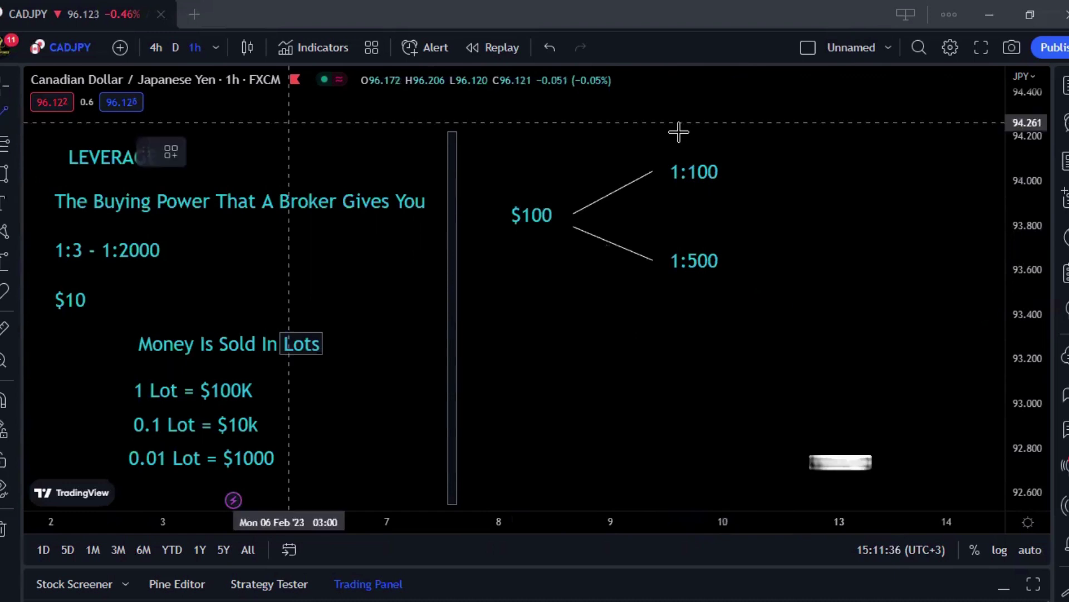
left_click(770, 171)
left_click(822, 171)
left_click(846, 268)
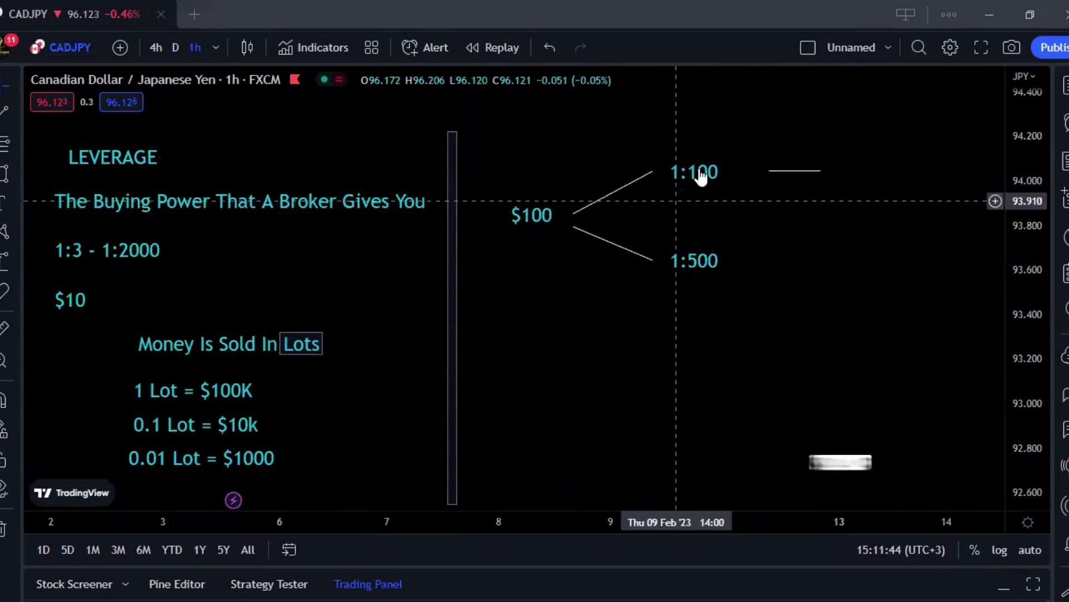
- Add a '0.1' text label at the end of that line, level with 1:100
left_click(4, 205)
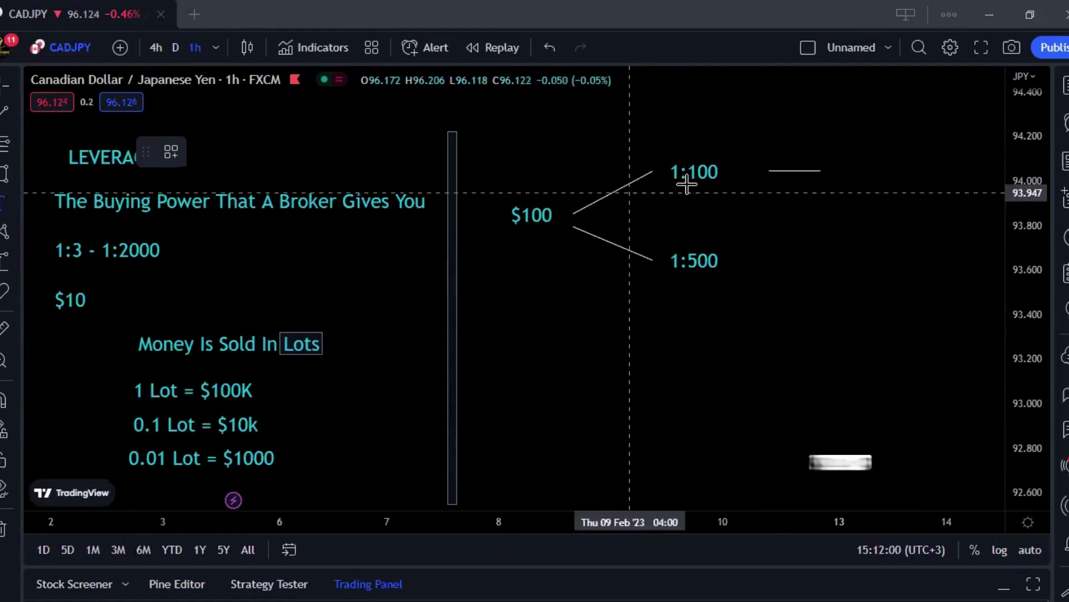
left_click(838, 171)
type("0")
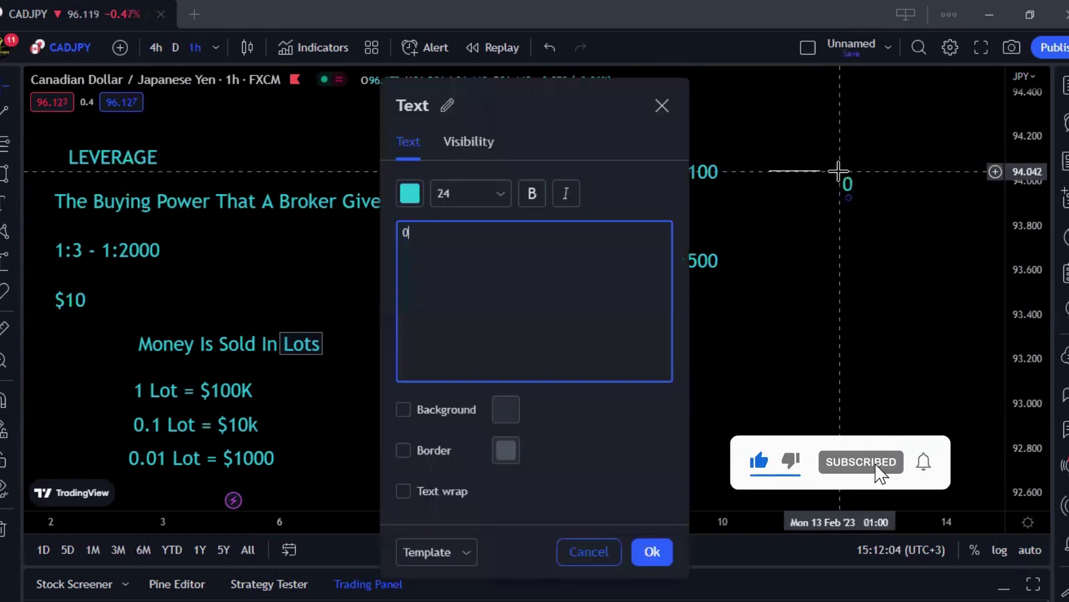
type(".0")
key("BackSpace")
type("1")
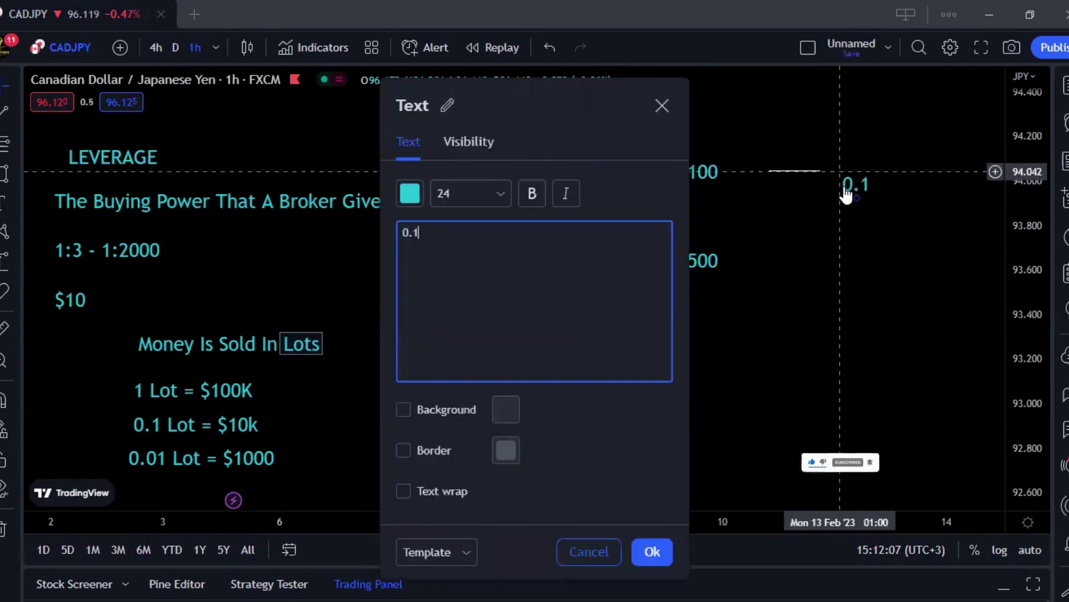
left_click(652, 552)
left_click_drag(862, 188, 841, 160)
left_click(877, 159)
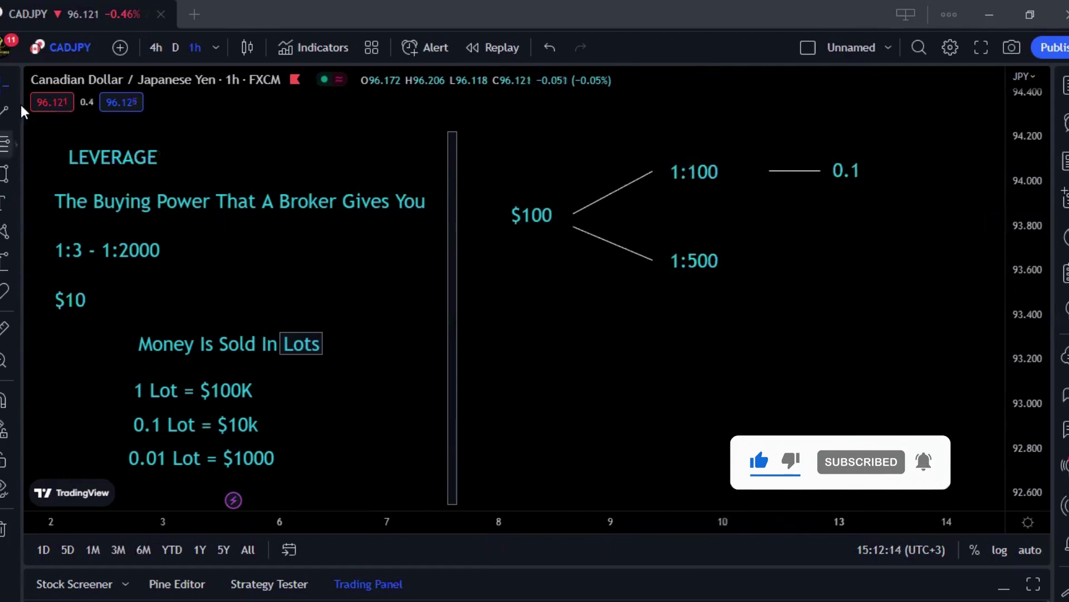
- Draw a short horizontal trend line to the right of 1:500
left_click(750, 262)
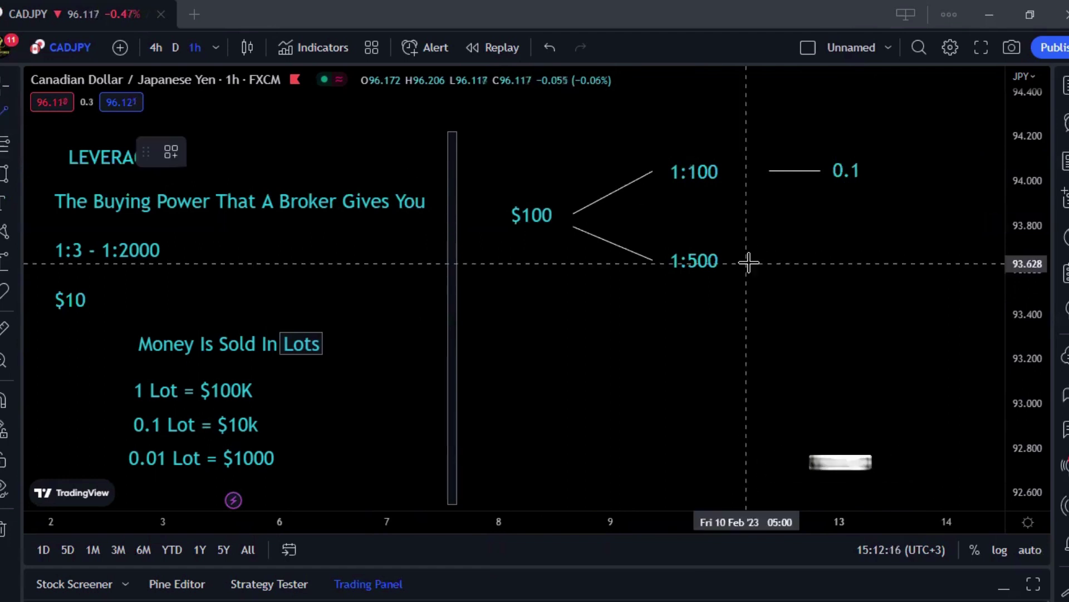
left_click(820, 262)
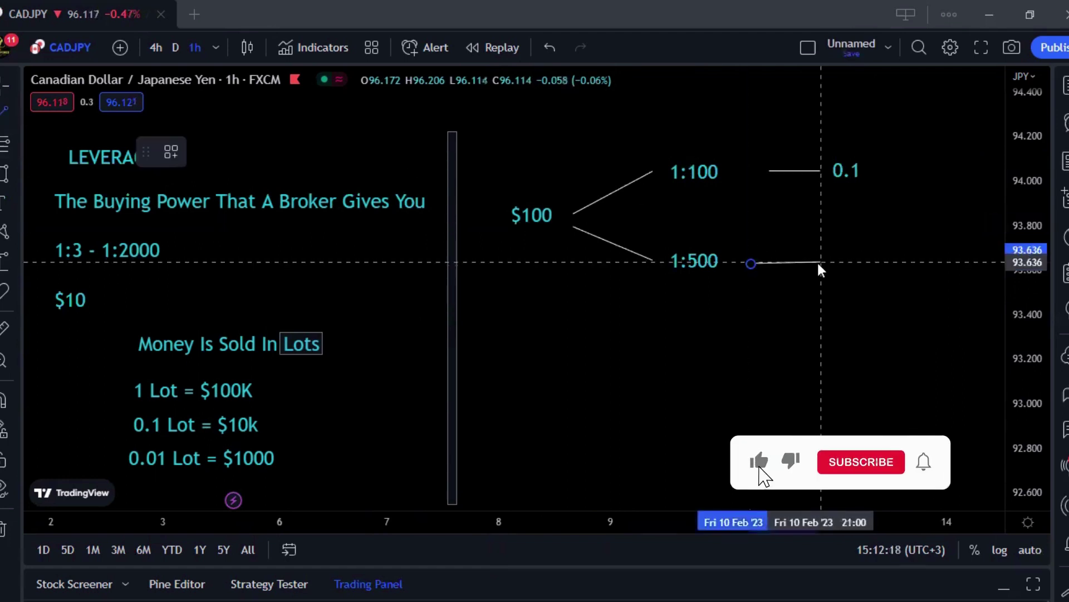
left_click(55, 190)
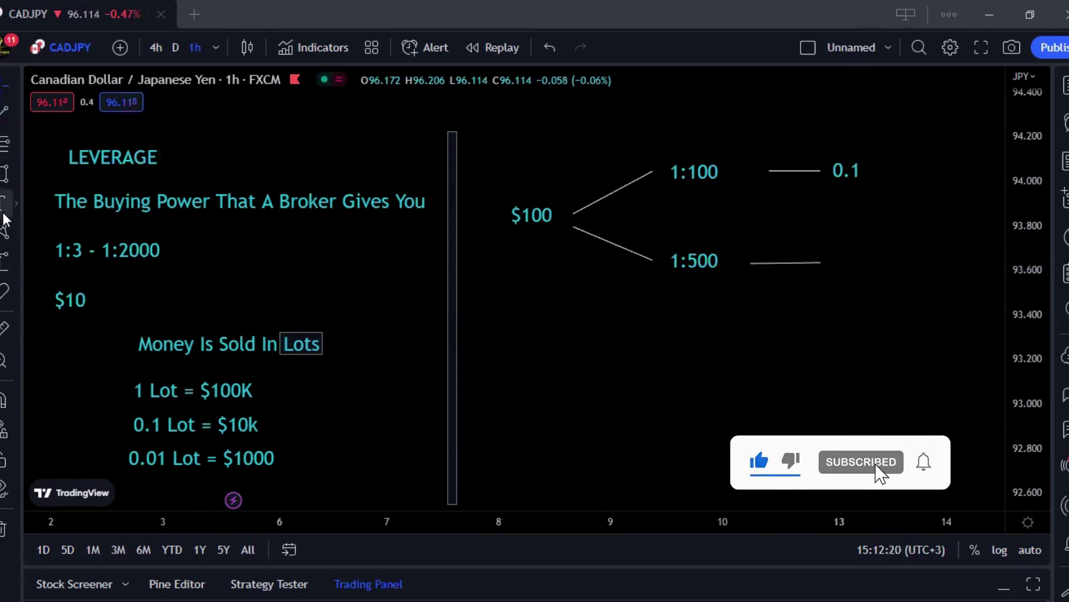
- Place a '0.5' text label at the line's end, aligned with 1:500
key("alt+t")
left_click(847, 269)
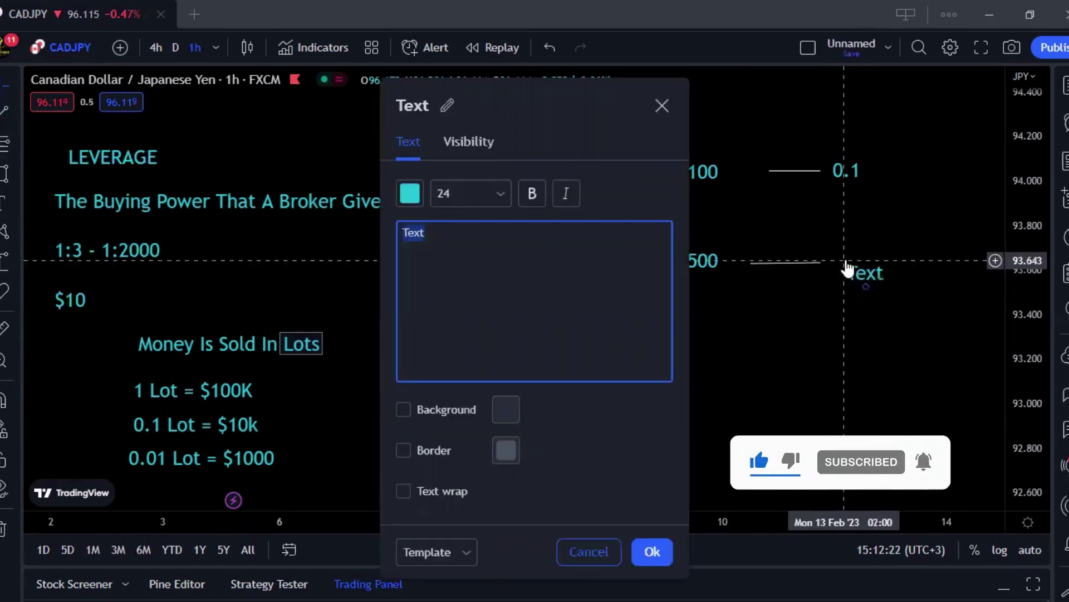
type("0.5")
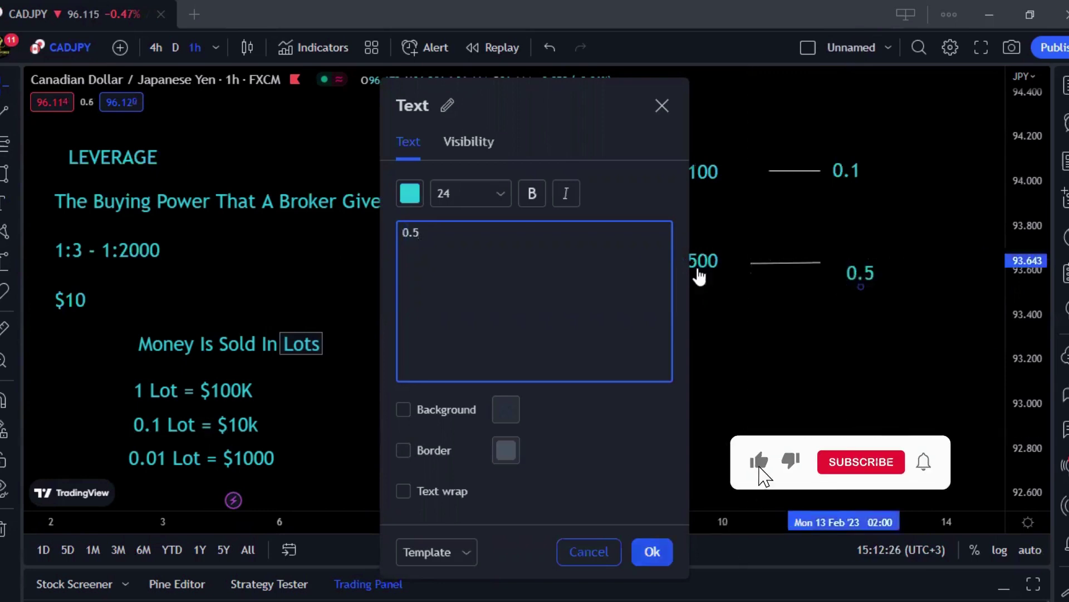
left_click(699, 275)
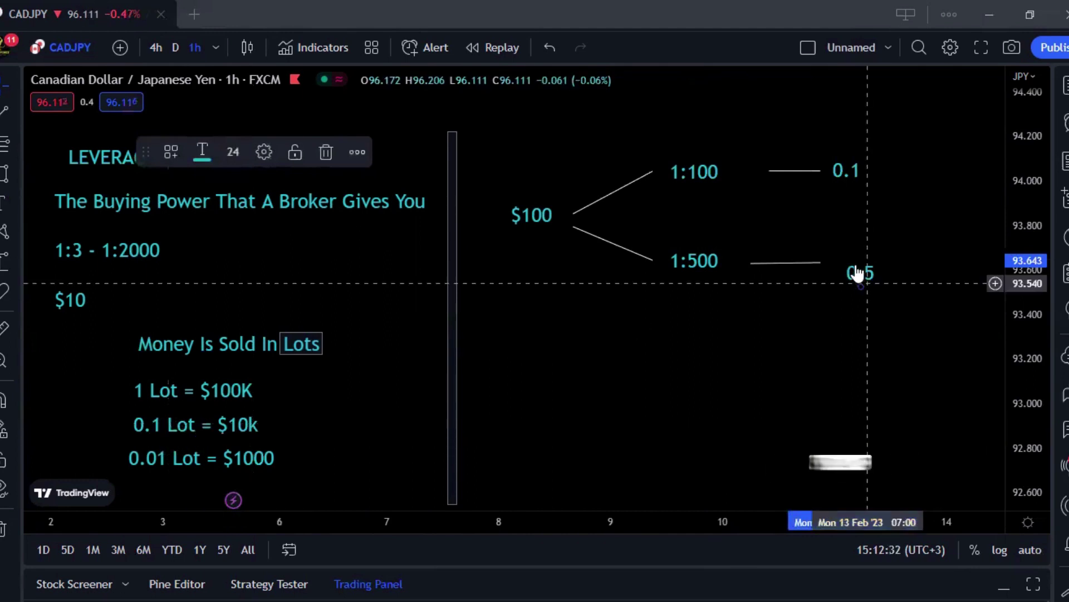
left_click_drag(856, 273, 858, 270)
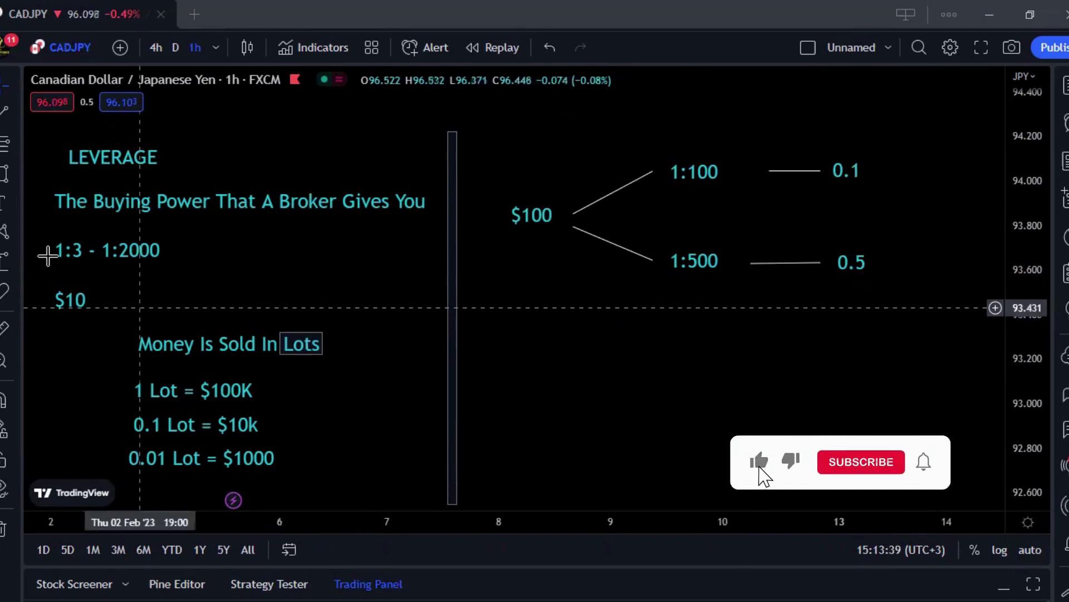
- Draw a short horizontal trend line beneath 1:2000 in the leverage range note
left_click(2, 173)
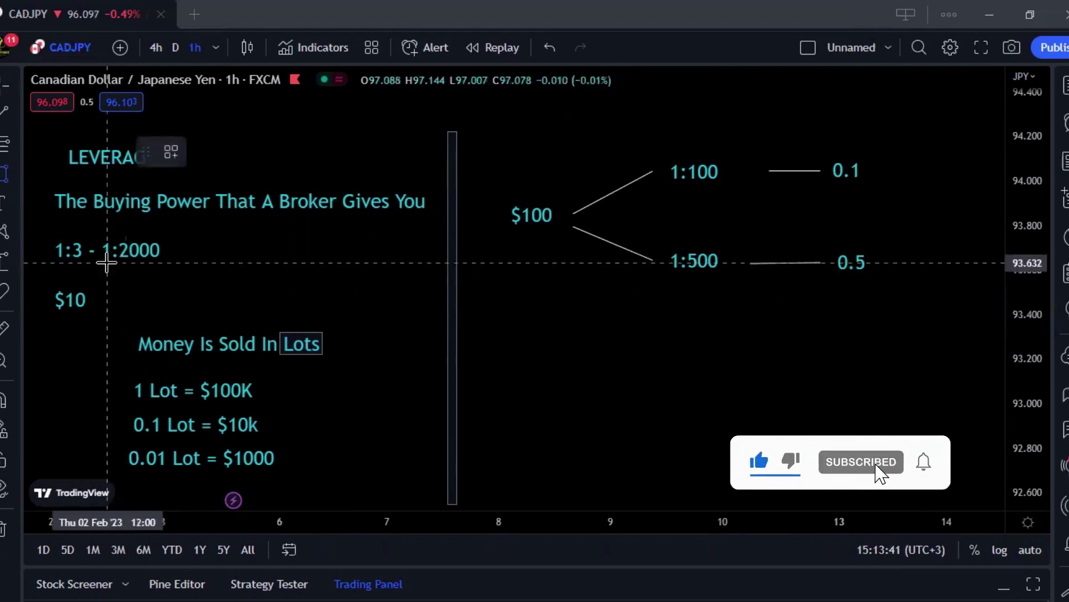
left_click(103, 264)
left_click(164, 263)
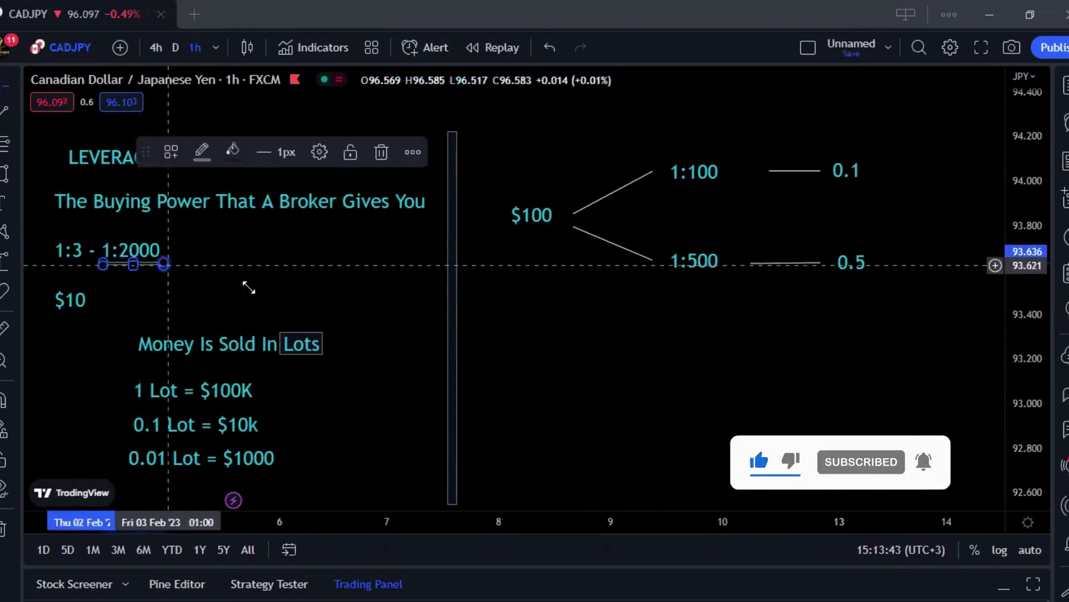
left_click(246, 286)
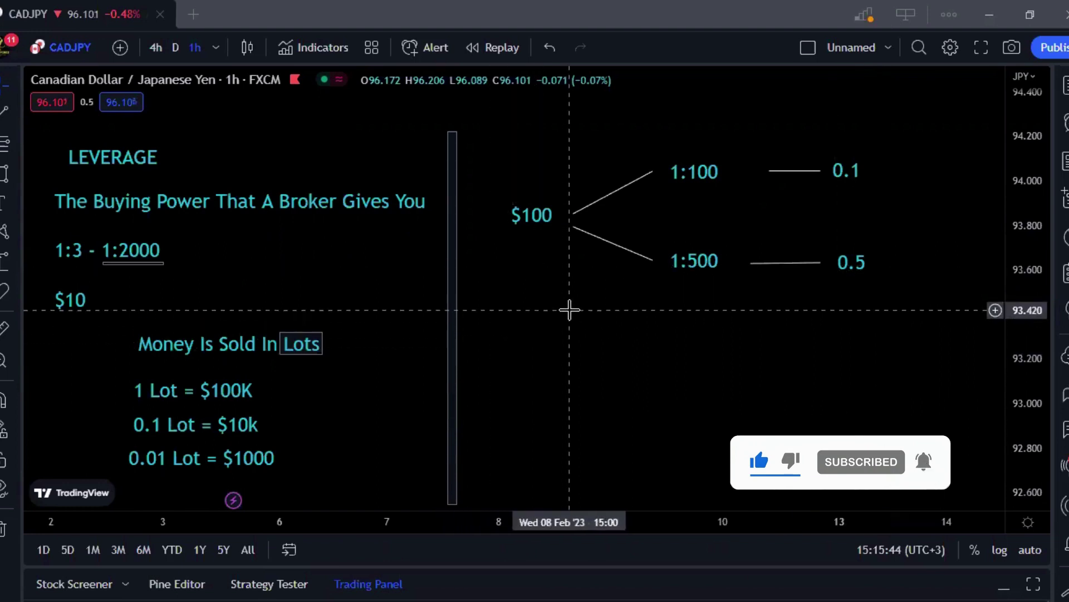
- Add a '1:200' text label below the 1:500 branch and position it there
left_click(5, 202)
left_click(600, 321)
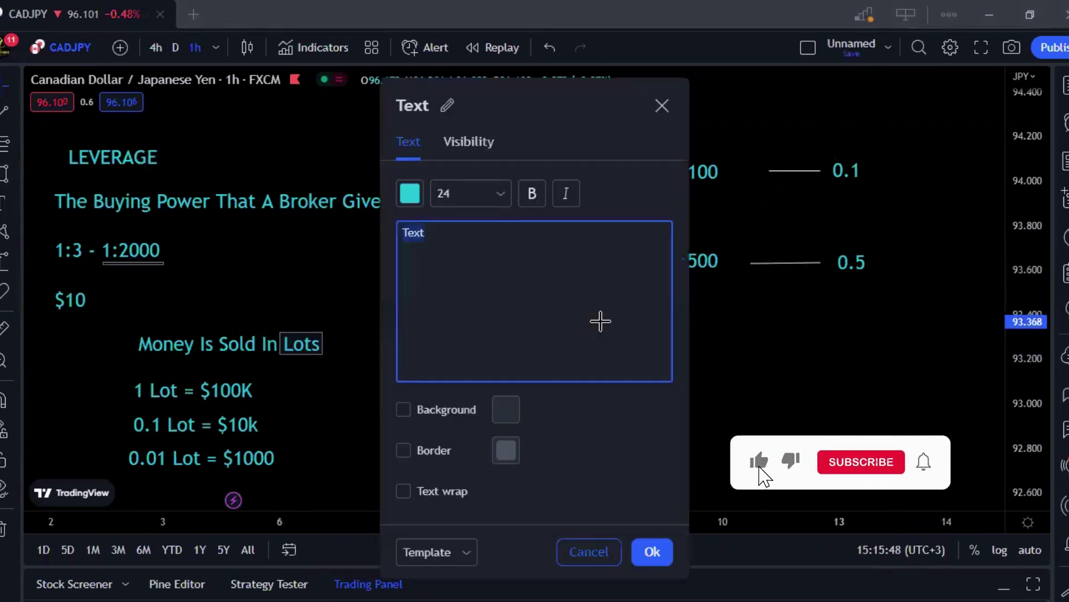
type("1")
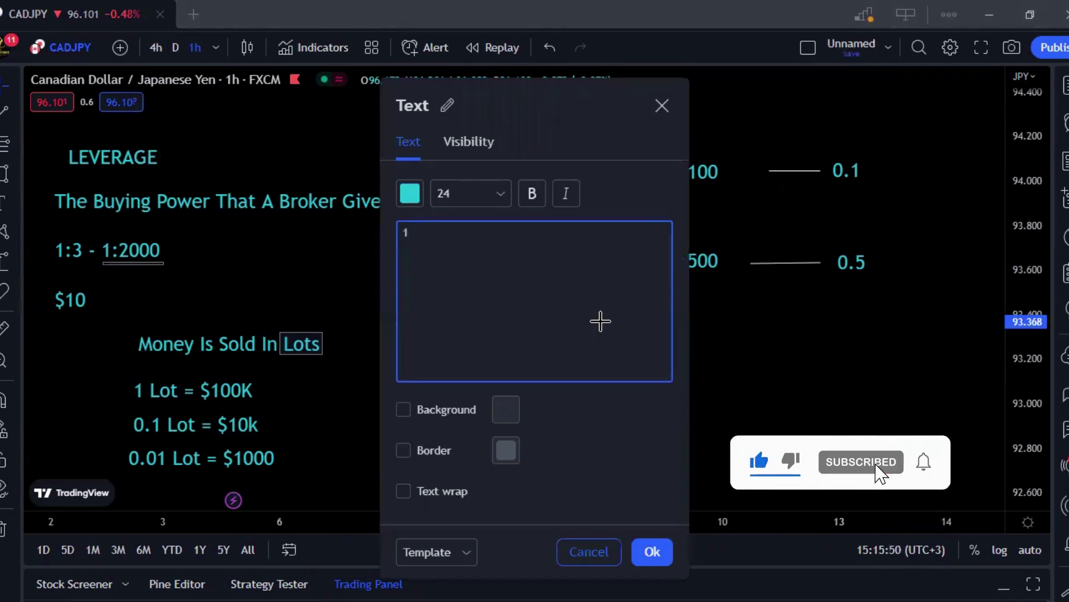
type(":200")
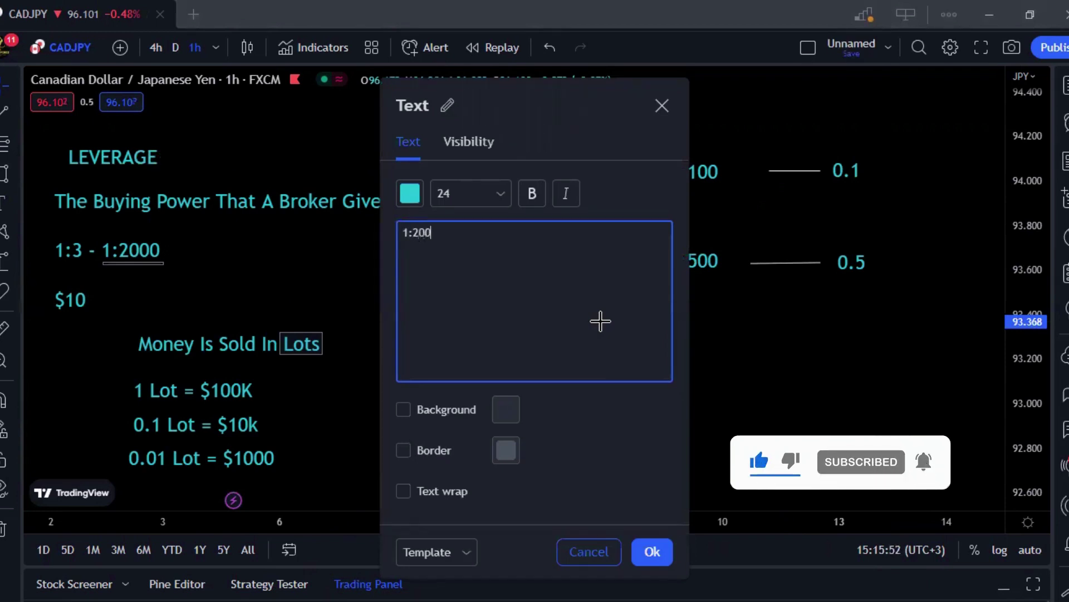
left_click(652, 551)
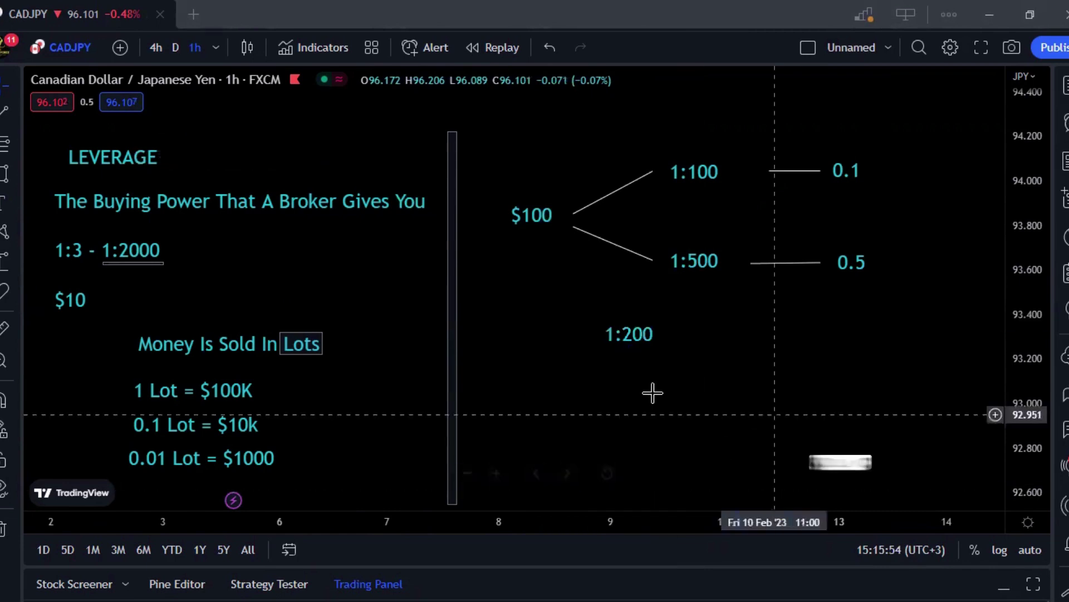
left_click(637, 346)
left_click_drag(638, 346, 662, 358)
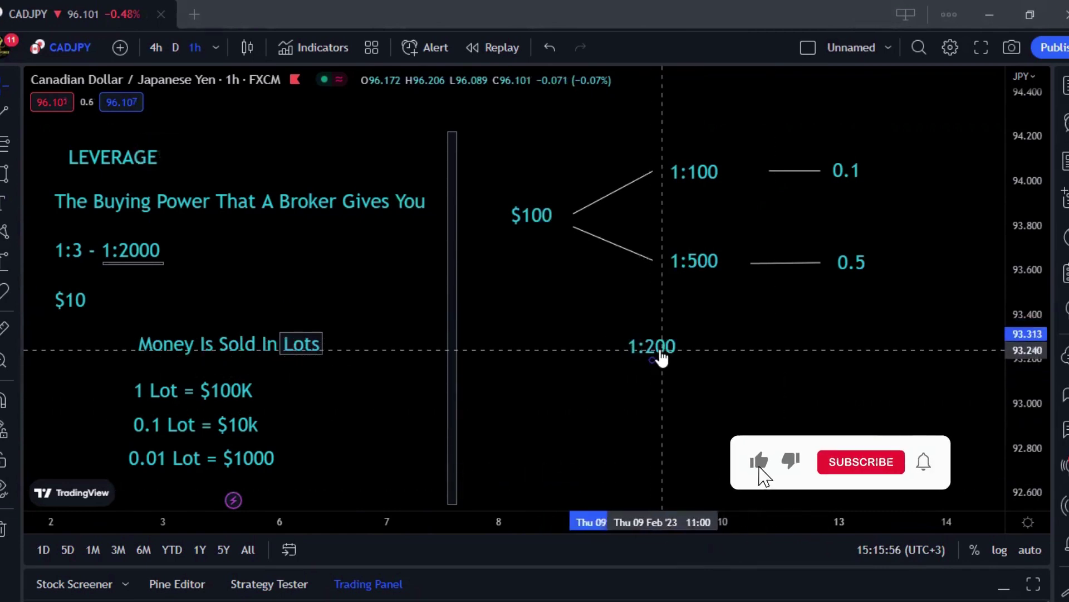
left_click_drag(661, 358, 639, 339)
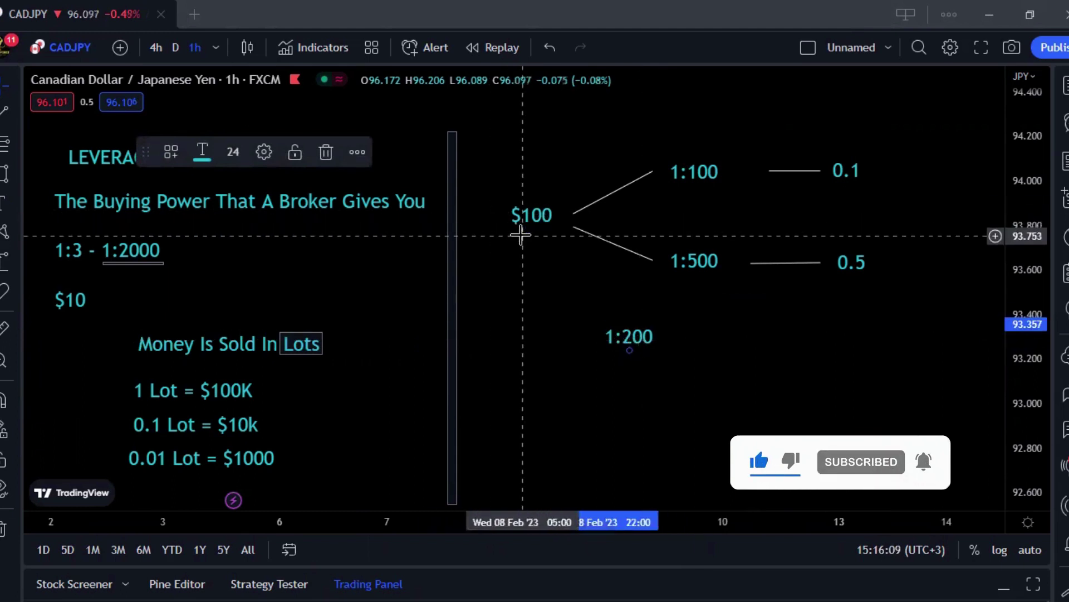
- Draw a short horizontal trend line extending right from the 1:200 label
left_click(640, 373)
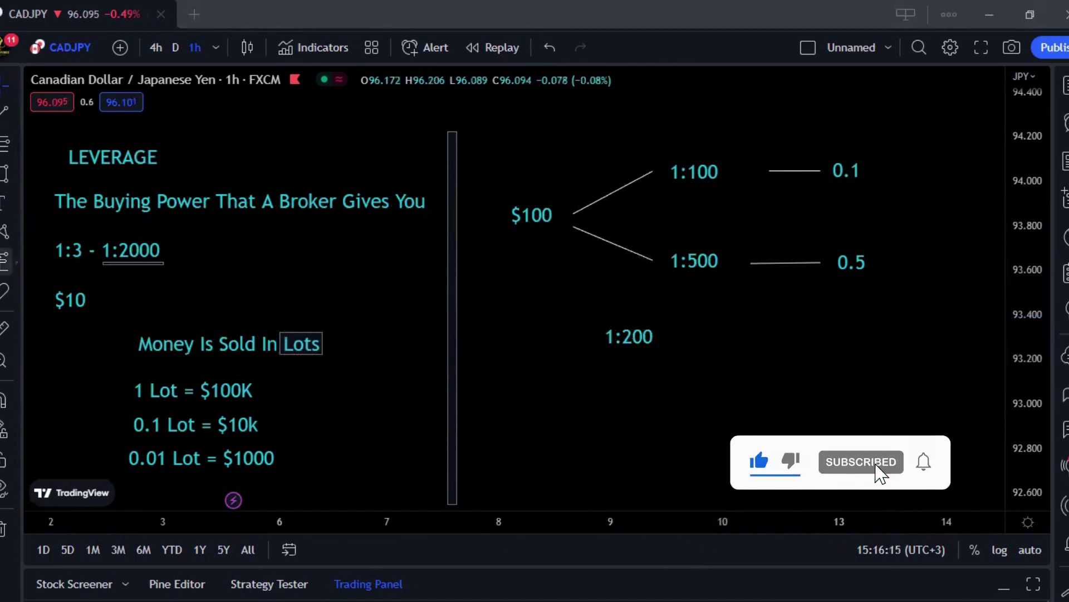
left_click(5, 109)
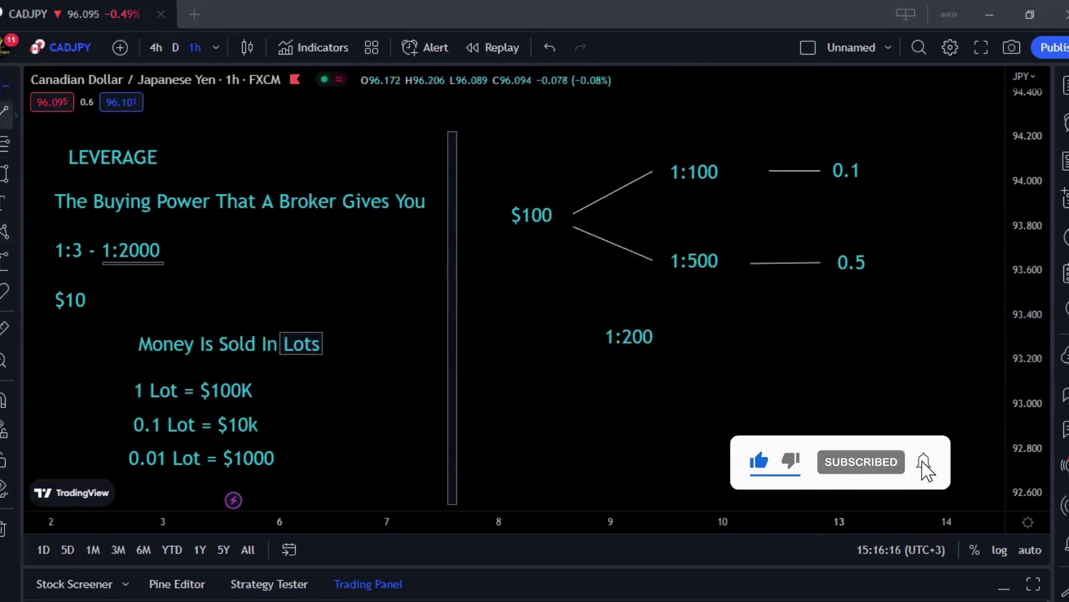
left_click(685, 338)
left_click(736, 339)
left_click(785, 363)
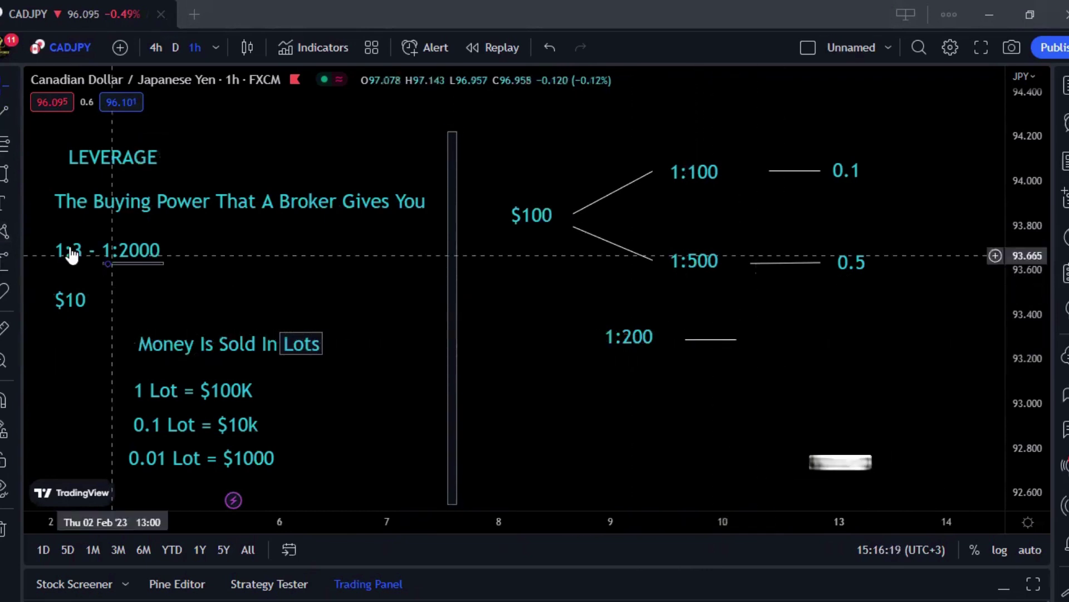
- Add a '0.2' text label at the end of the 1:200 line
left_click(12, 199)
left_click(765, 333)
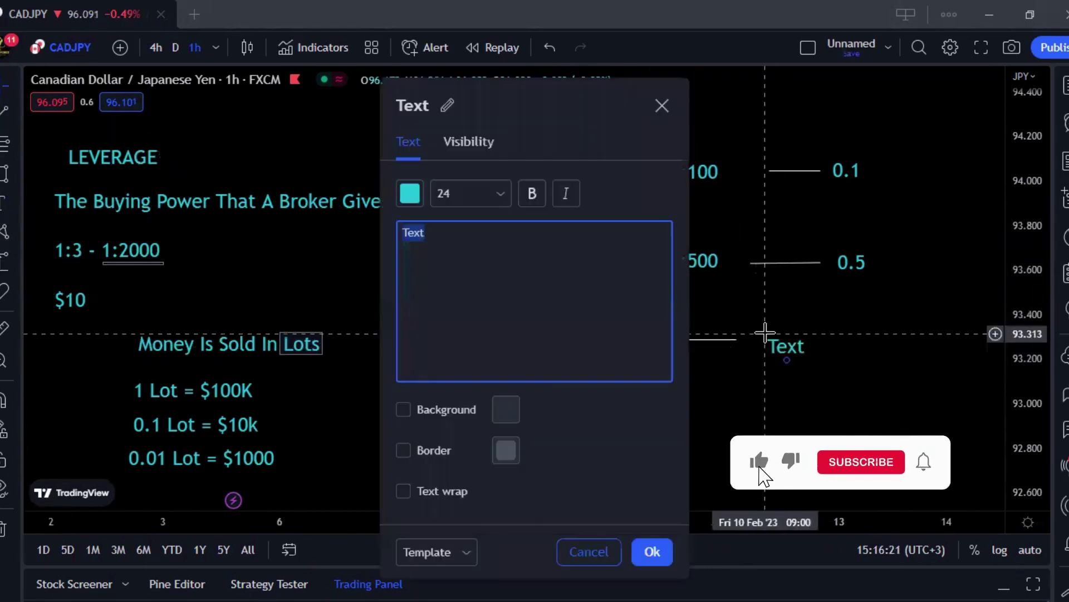
type("0.2")
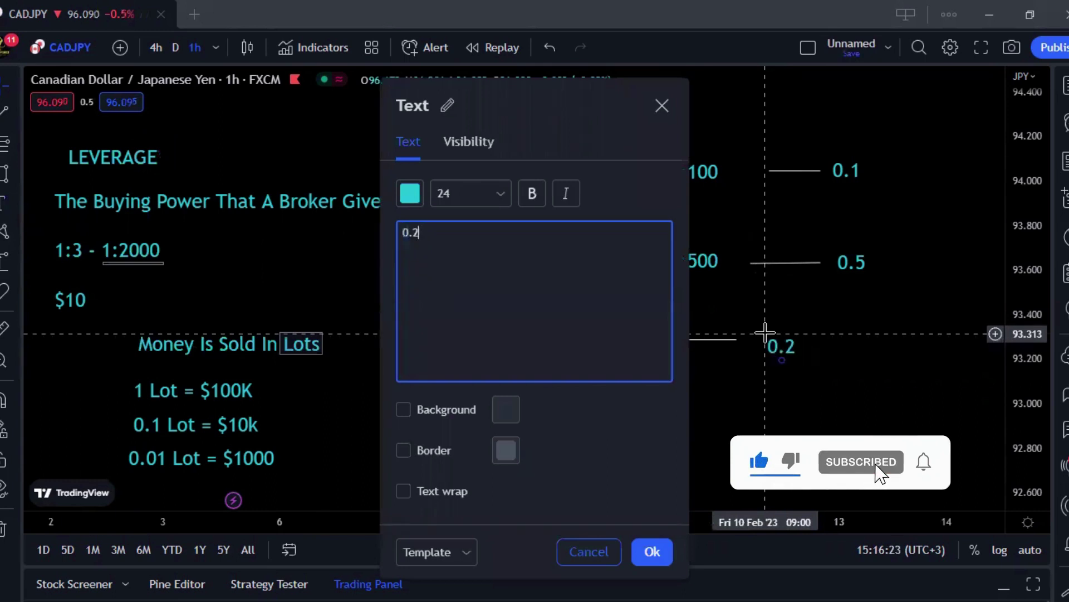
left_click(652, 552)
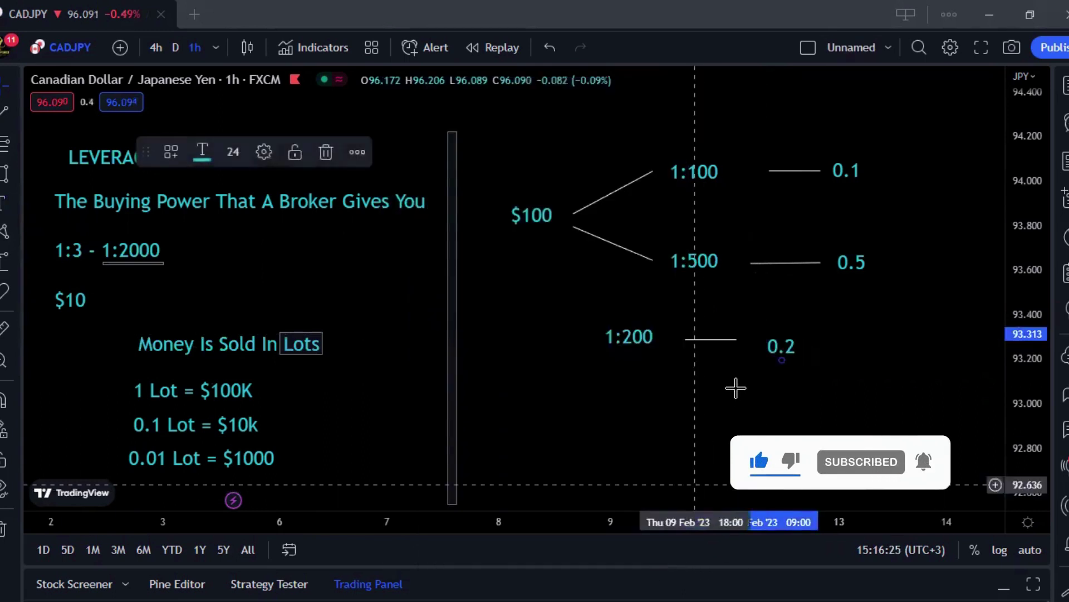
left_click_drag(776, 350, 759, 339)
left_click(778, 363)
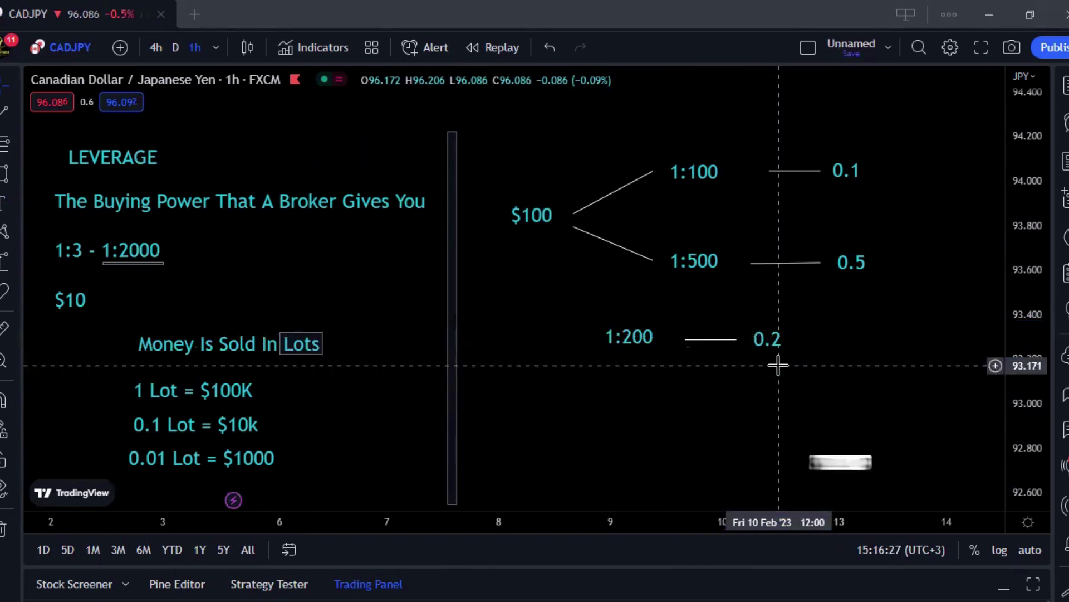